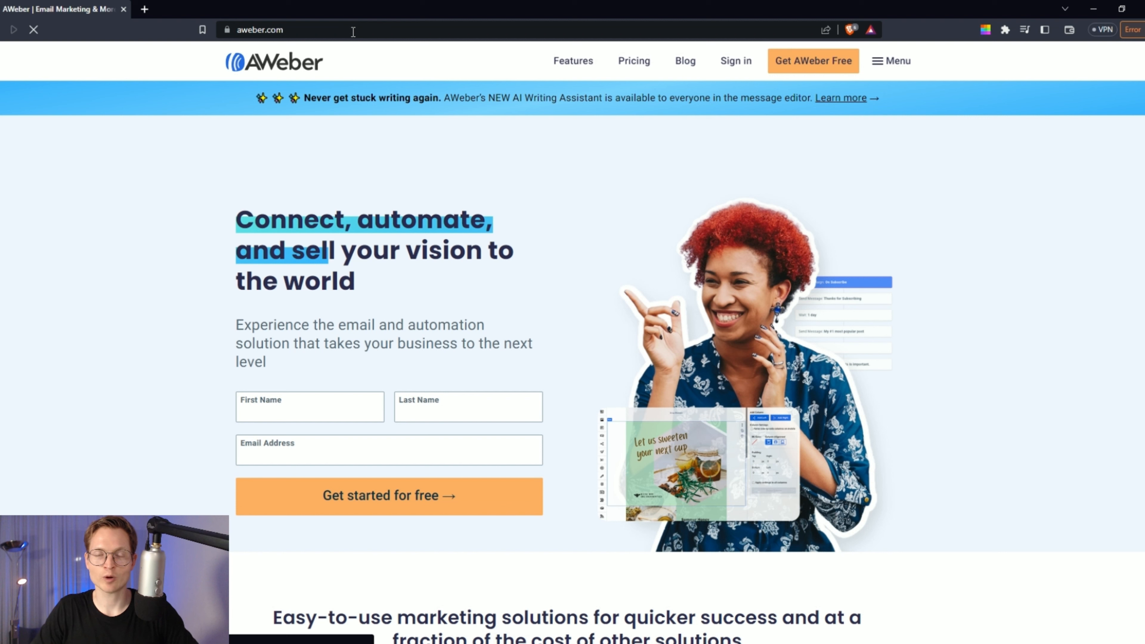
# - Open the free AWeber sign-up form and enter a first name
pyautogui.click(803, 64)
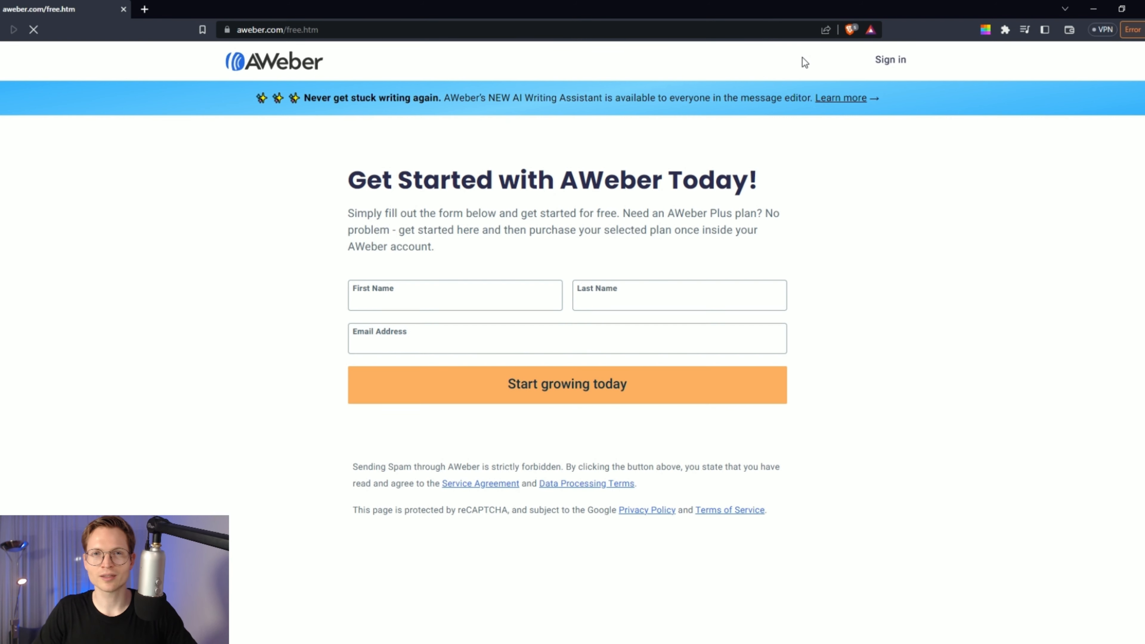
pyautogui.click(491, 303)
pyautogui.write('Morris')
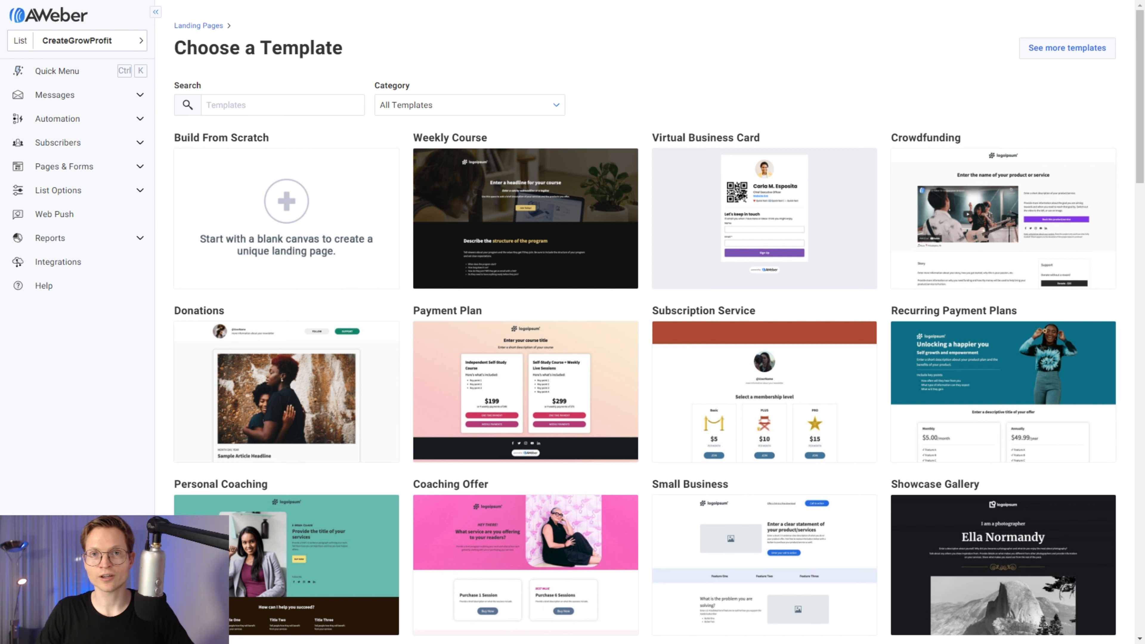
# - Start a landing page from scratch and name it Ebook Landing Page
pyautogui.moveTo(322, 247)
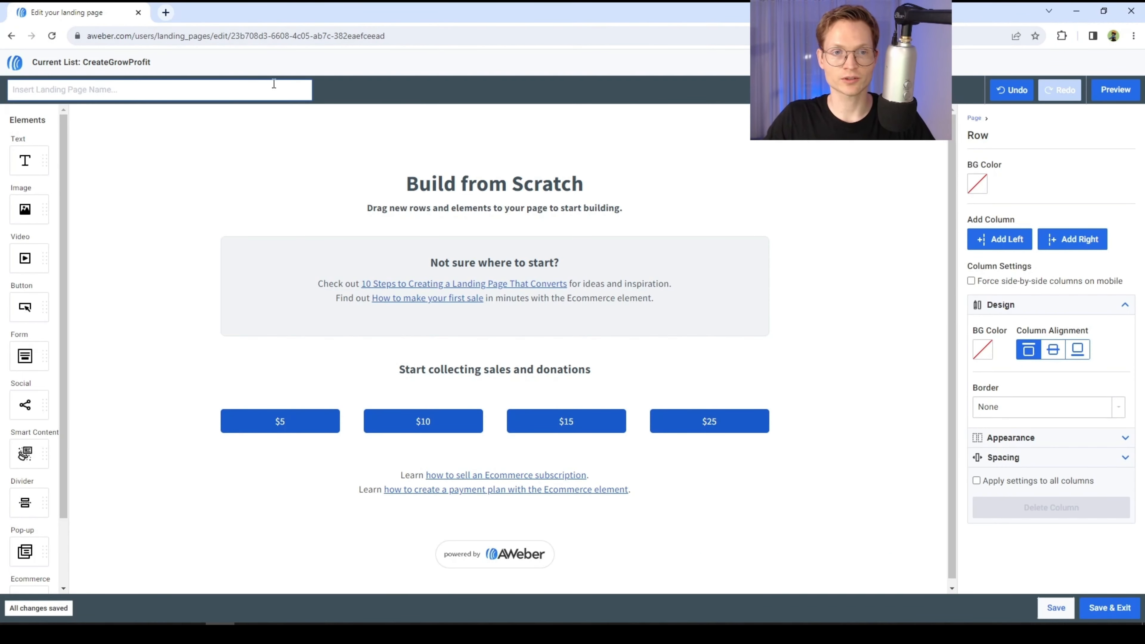
pyautogui.click(264, 88)
pyautogui.write('Ebook Landing Page')
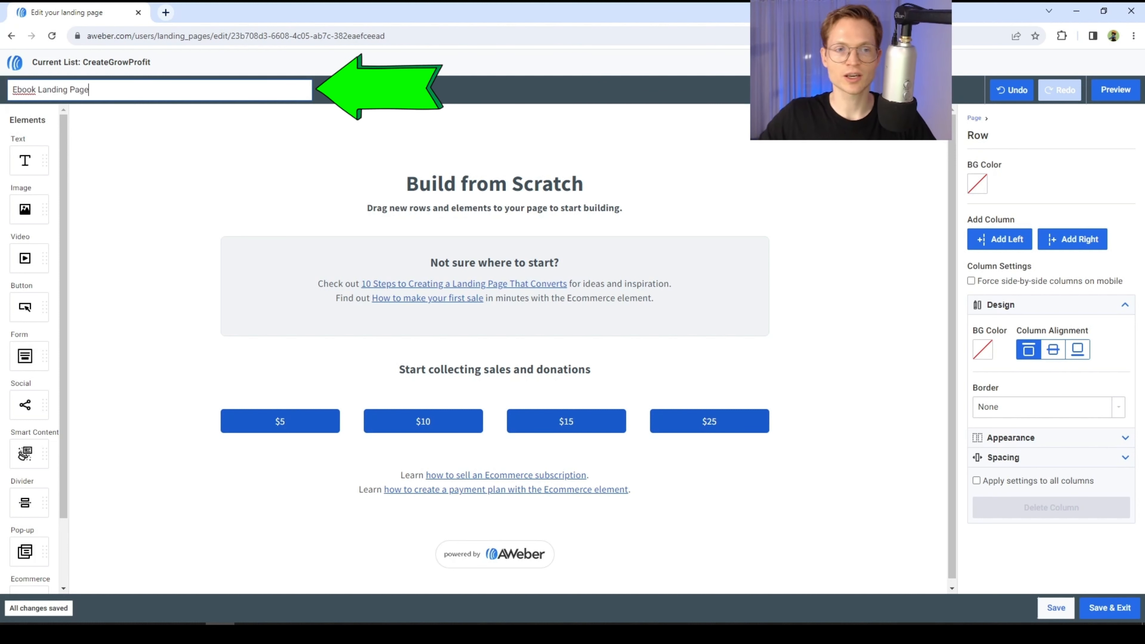
# - Delete the 'Build from Scratch' heading from the page
pyautogui.click(617, 128)
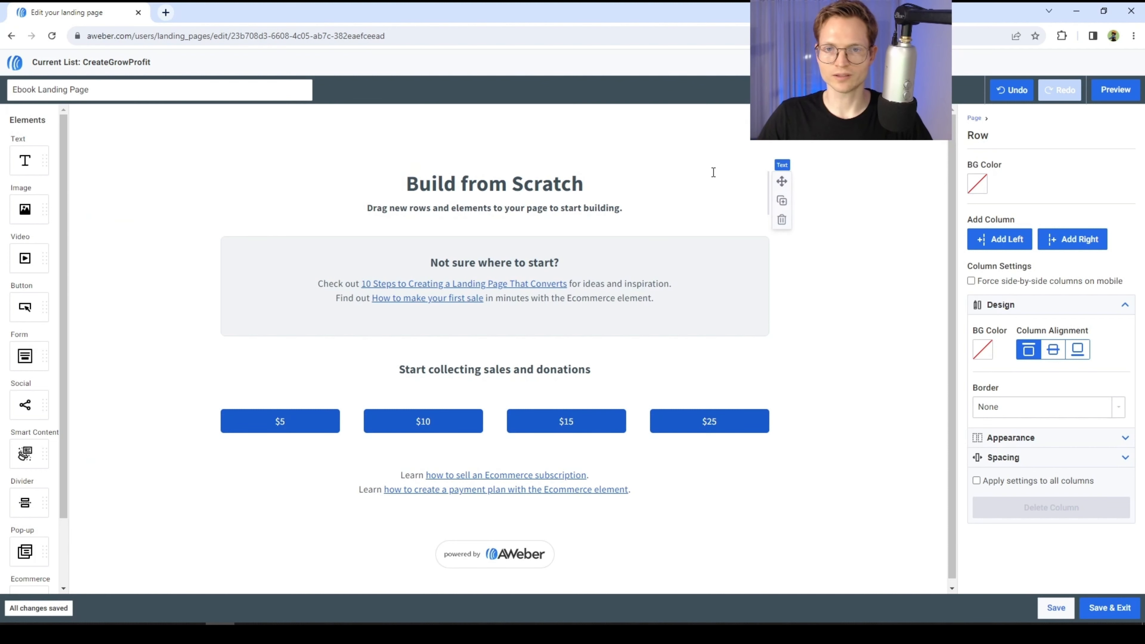
pyautogui.click(686, 172)
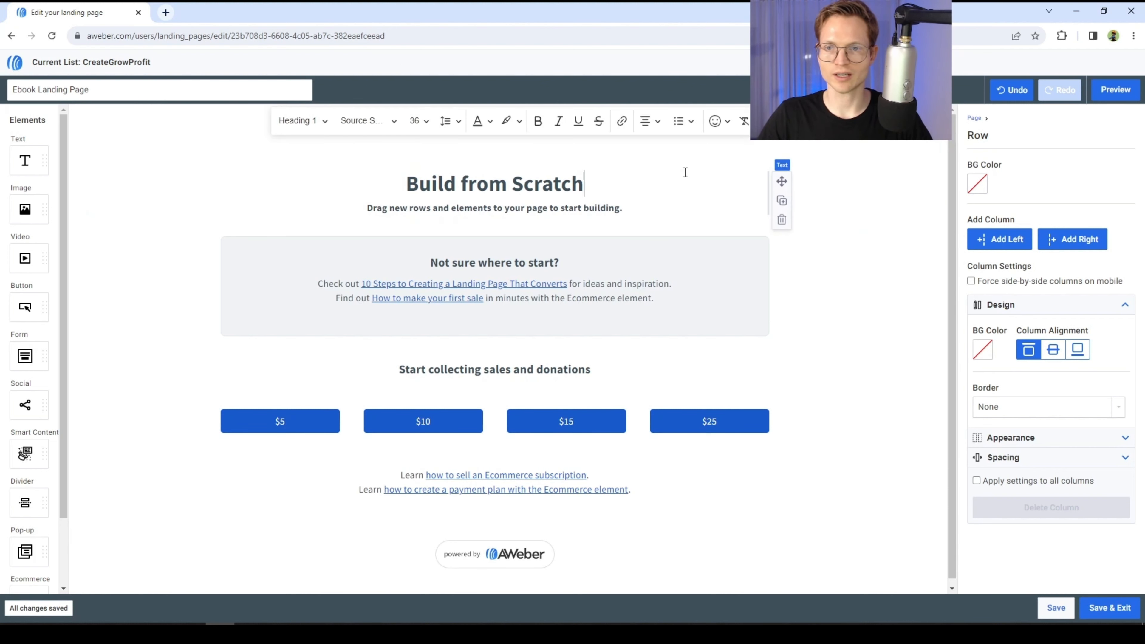
pyautogui.click(782, 221)
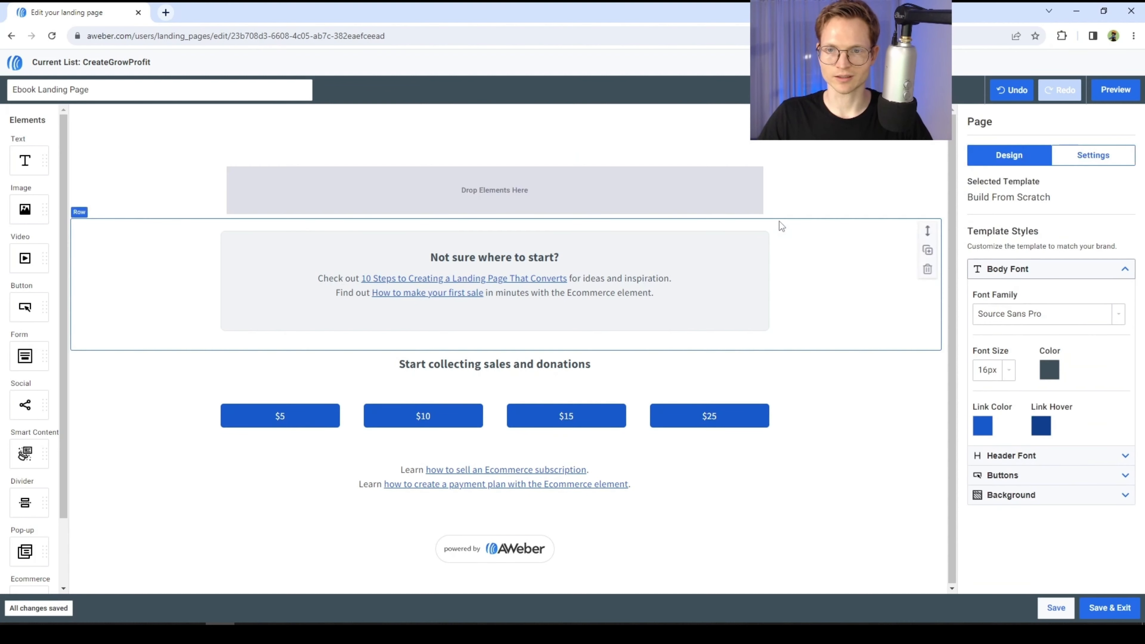
# - Delete the remaining template rows so only the empty drop area is left
pyautogui.click(933, 272)
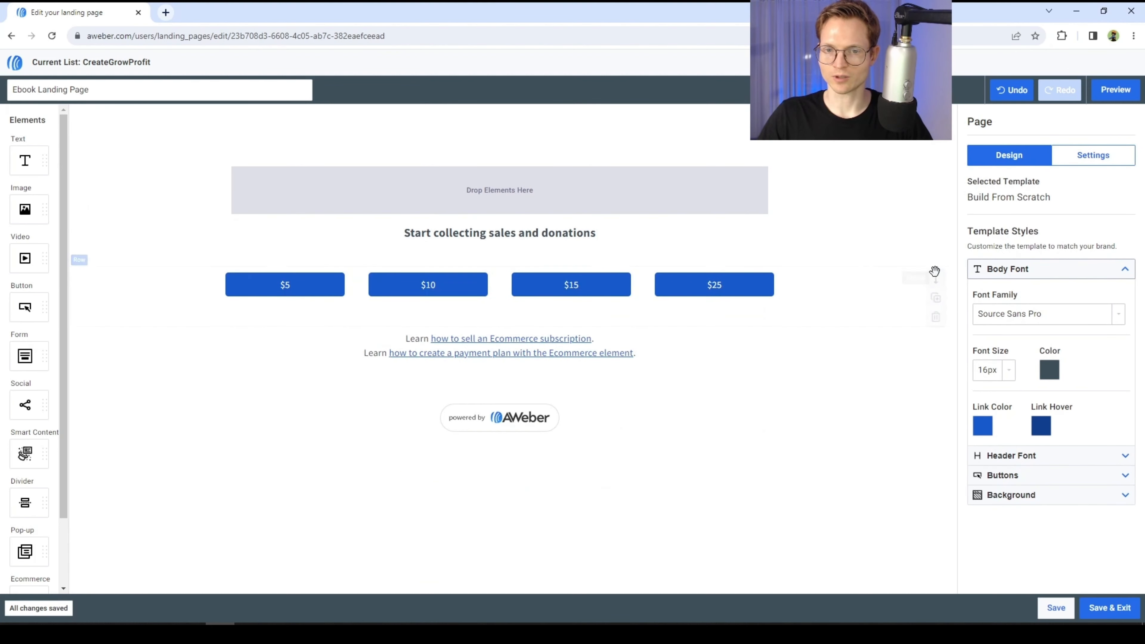
pyautogui.click(940, 319)
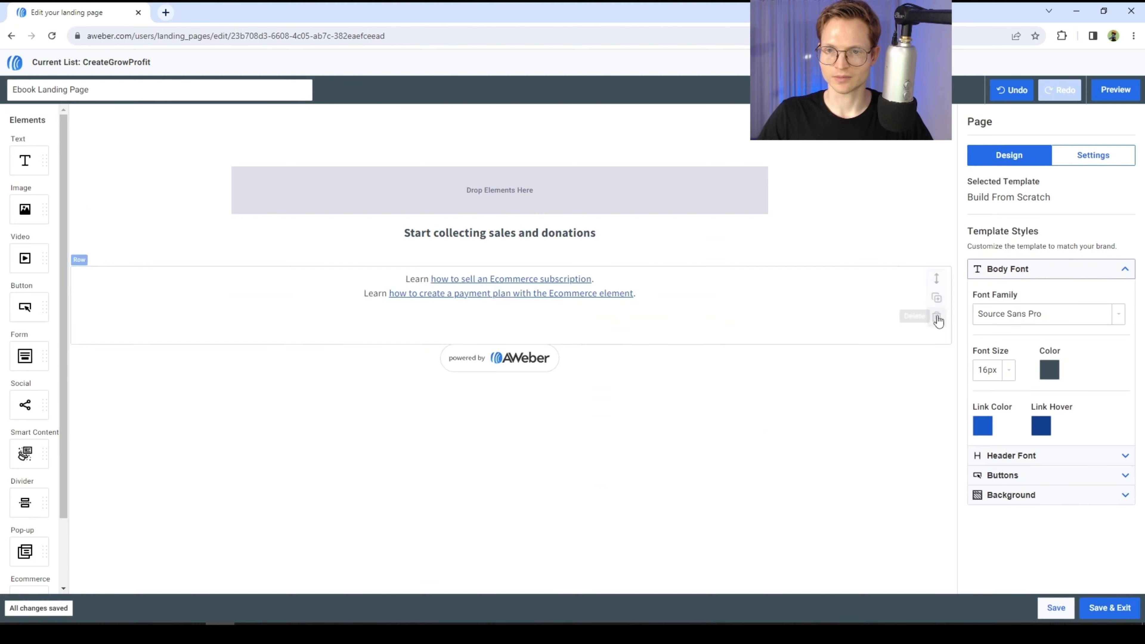
pyautogui.click(940, 269)
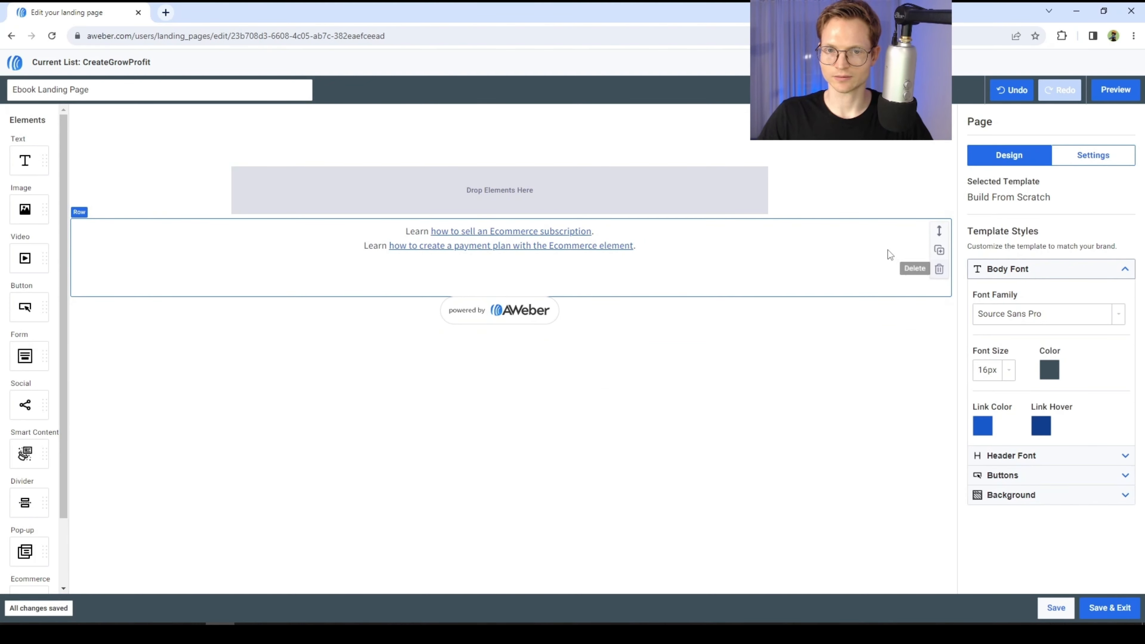
pyautogui.click(939, 271)
pyautogui.click(939, 268)
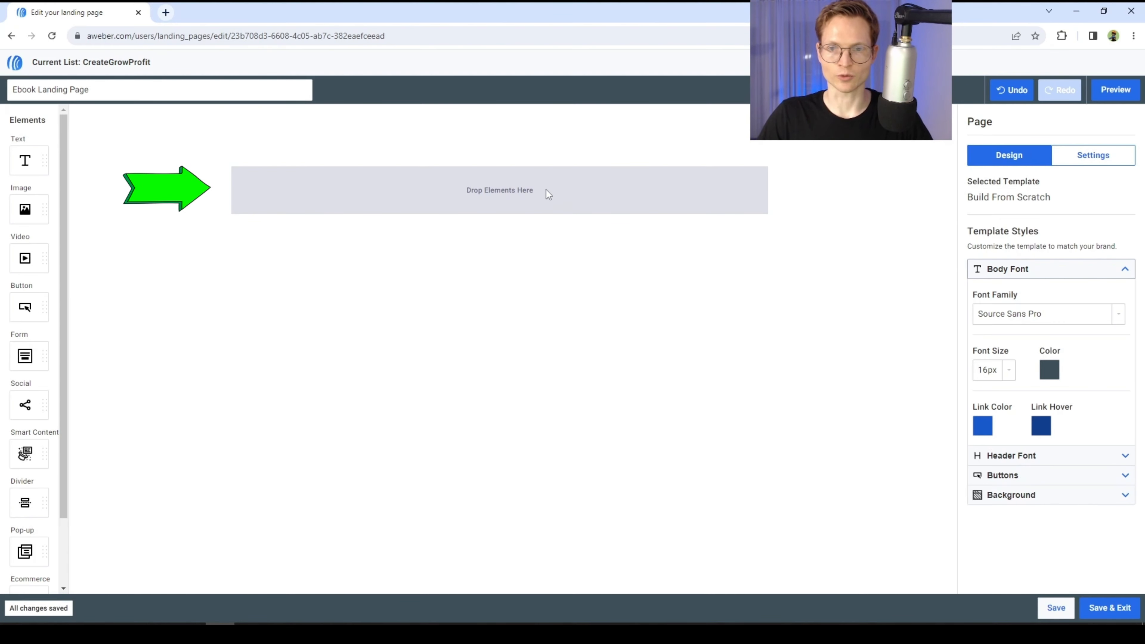
# - Add a text element to the empty row and write 'Name Of The Free Ebook'
pyautogui.click(429, 189)
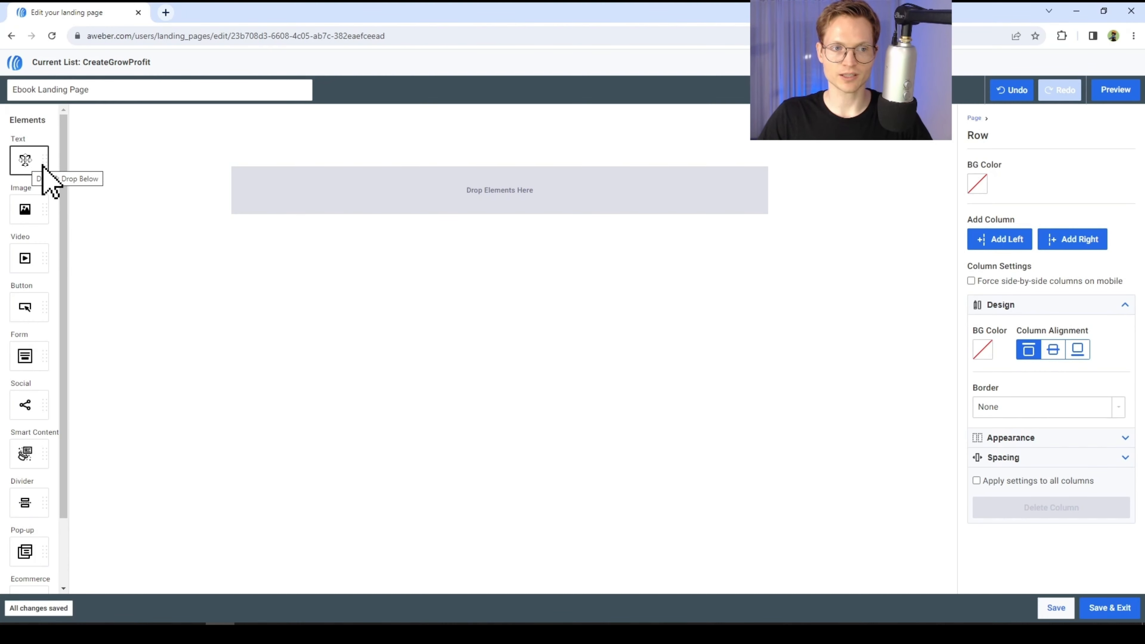
pyautogui.moveTo(43, 167); pyautogui.dragTo(512, 192)
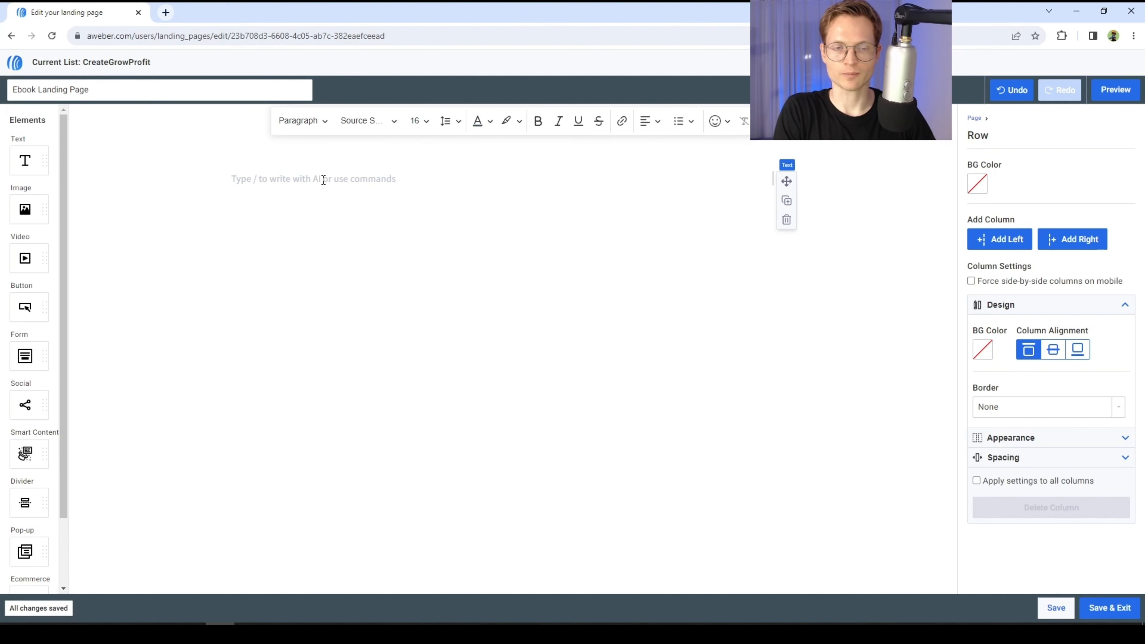
pyautogui.write('Name Of The Free Ebook')
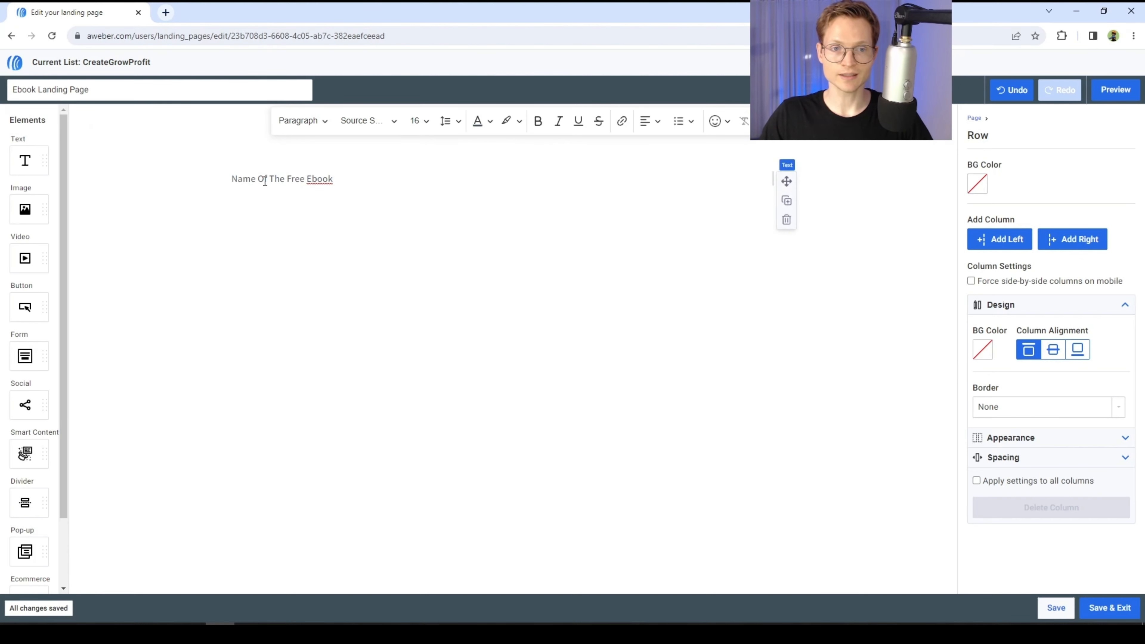
# - Format the 'Name Of The Free Ebook' text as Heading 1
pyautogui.tripleClick(307, 179)
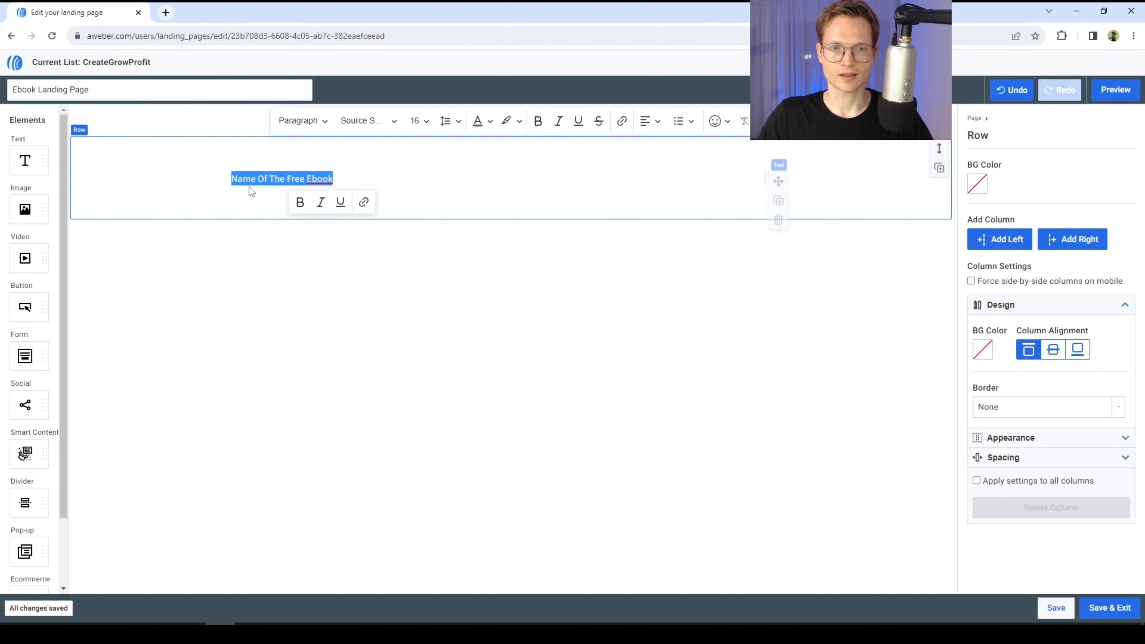
pyautogui.click(320, 124)
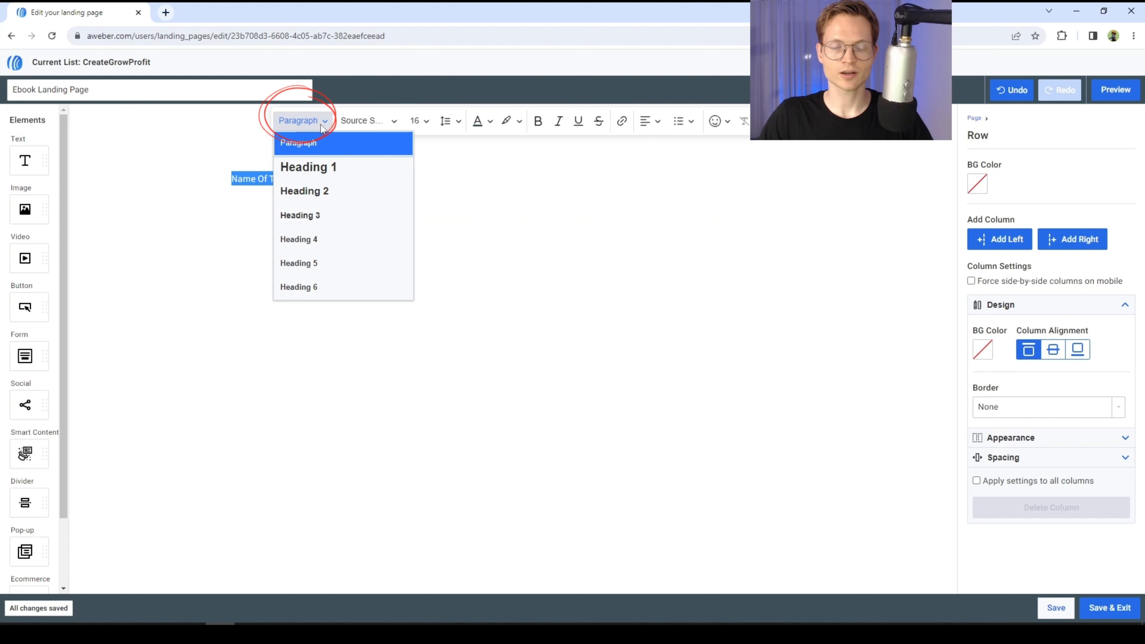
pyautogui.click(322, 168)
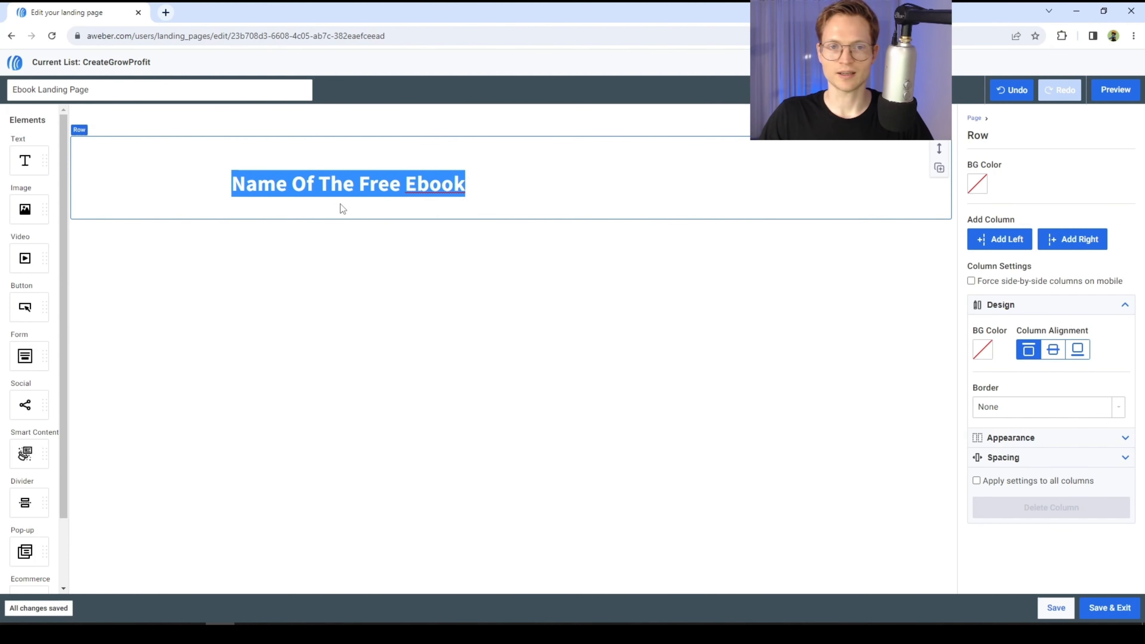
# - Center-align the ebook title heading
pyautogui.click(389, 186)
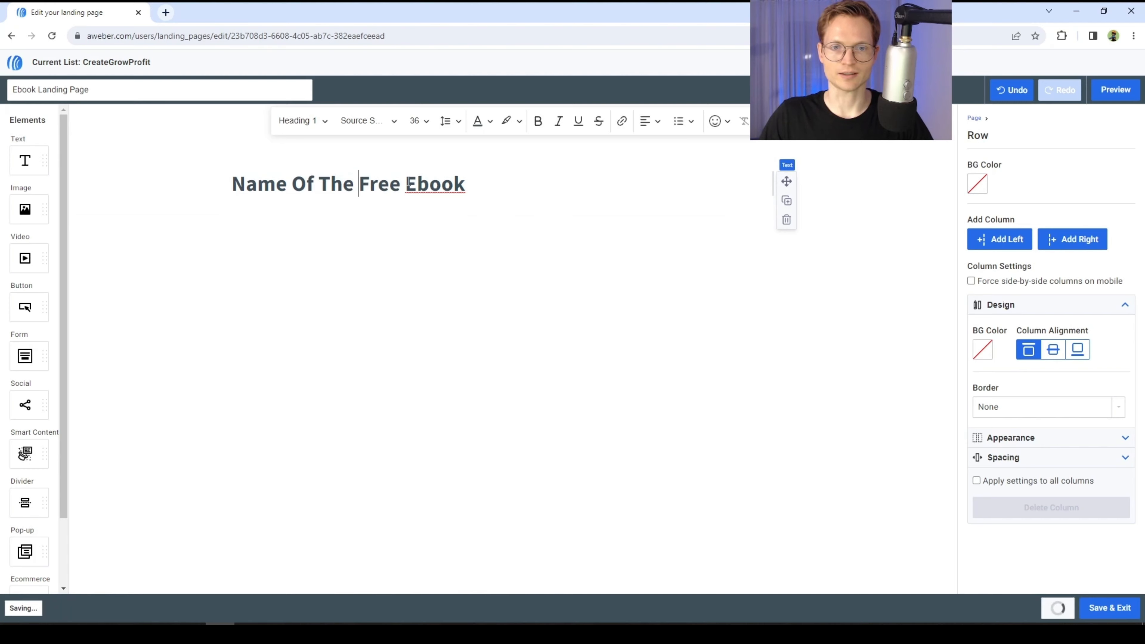
pyautogui.tripleClick(390, 186)
pyautogui.click(651, 122)
pyautogui.click(669, 170)
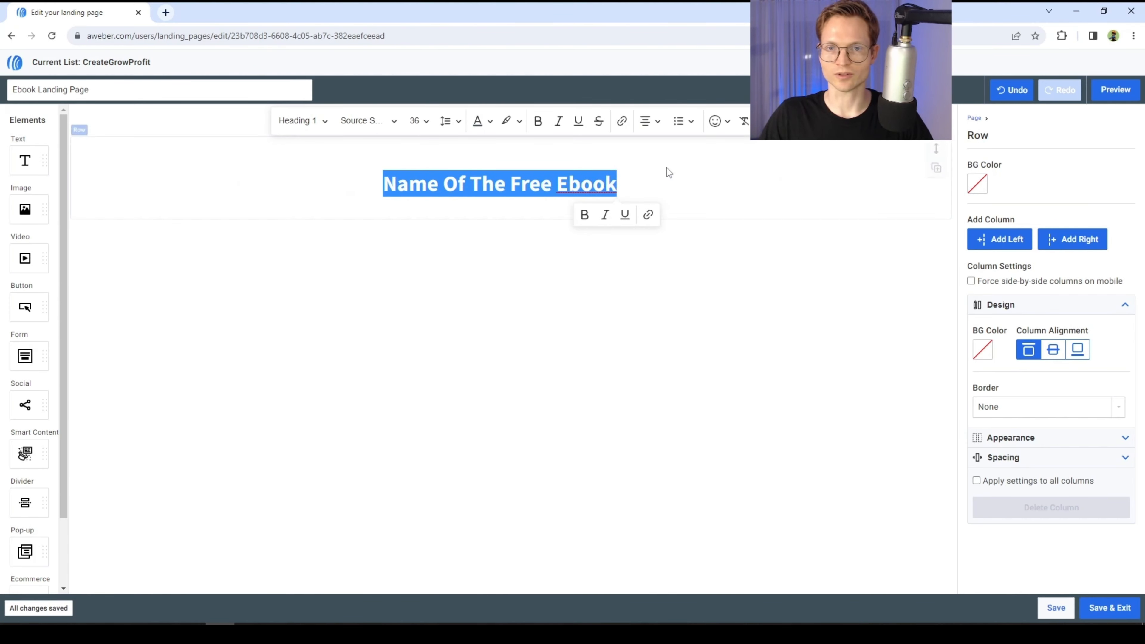
pyautogui.click(530, 194)
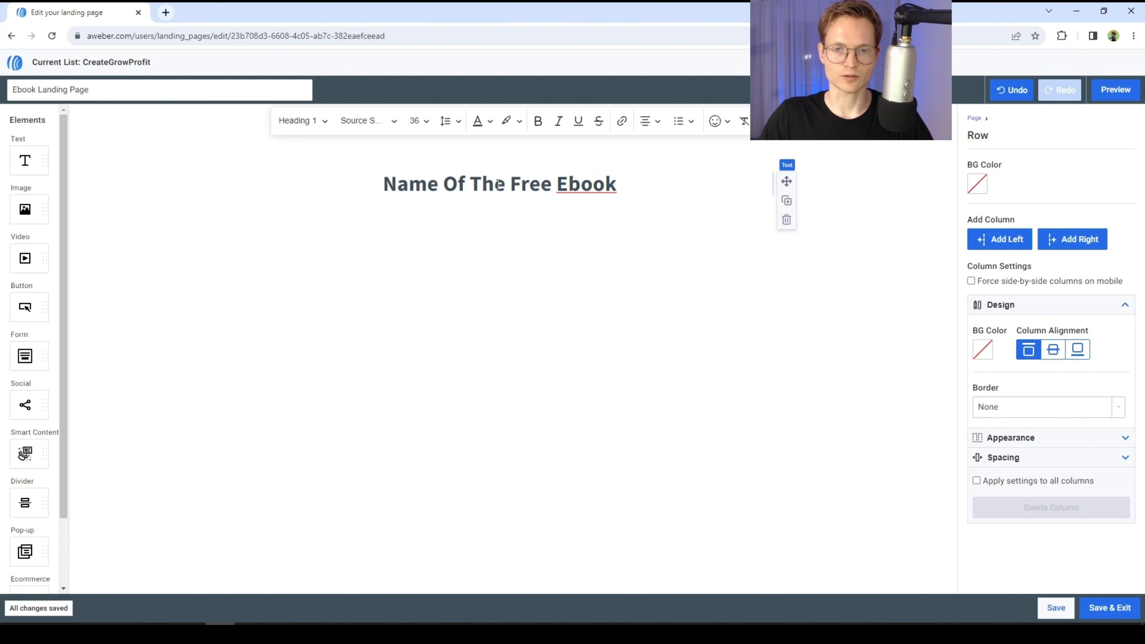
# - Insert a new row below the title and add a second column to it
pyautogui.scroll(-2, 27, 541)
pyautogui.moveTo(25, 569); pyautogui.dragTo(456, 188)
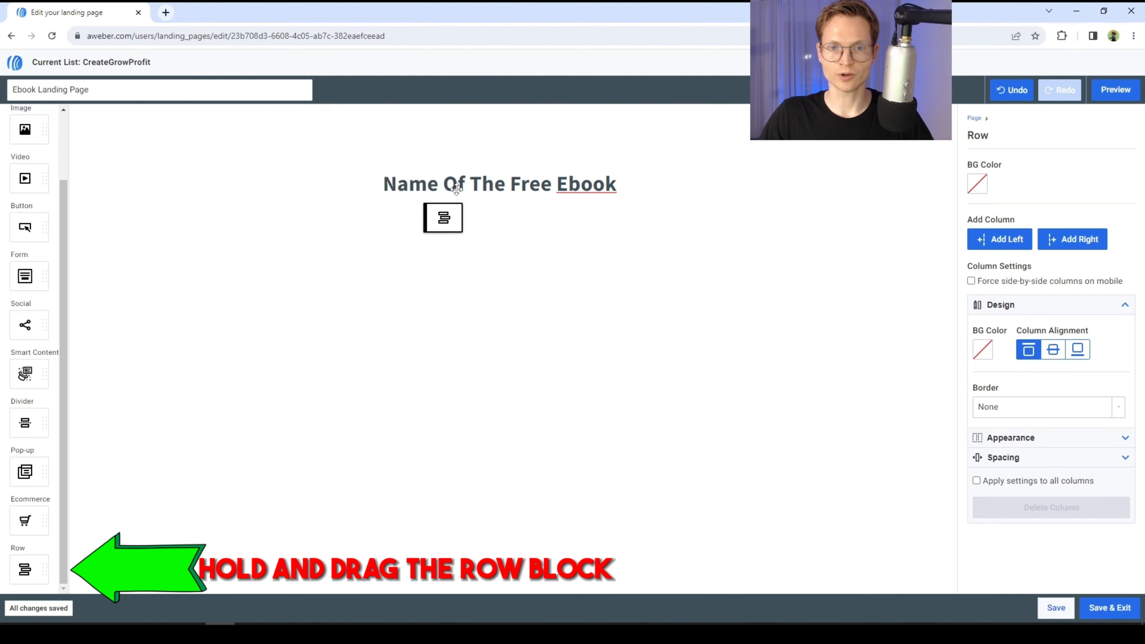
pyautogui.moveTo(23, 571); pyautogui.dragTo(489, 189)
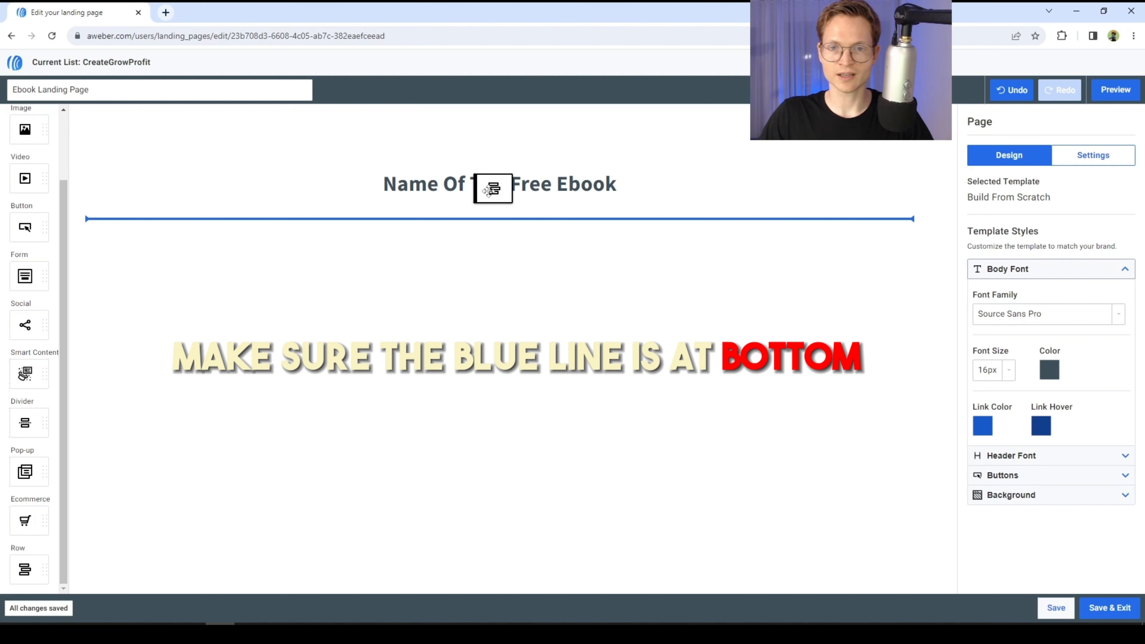
pyautogui.moveTo(488, 192); pyautogui.dragTo(490, 192)
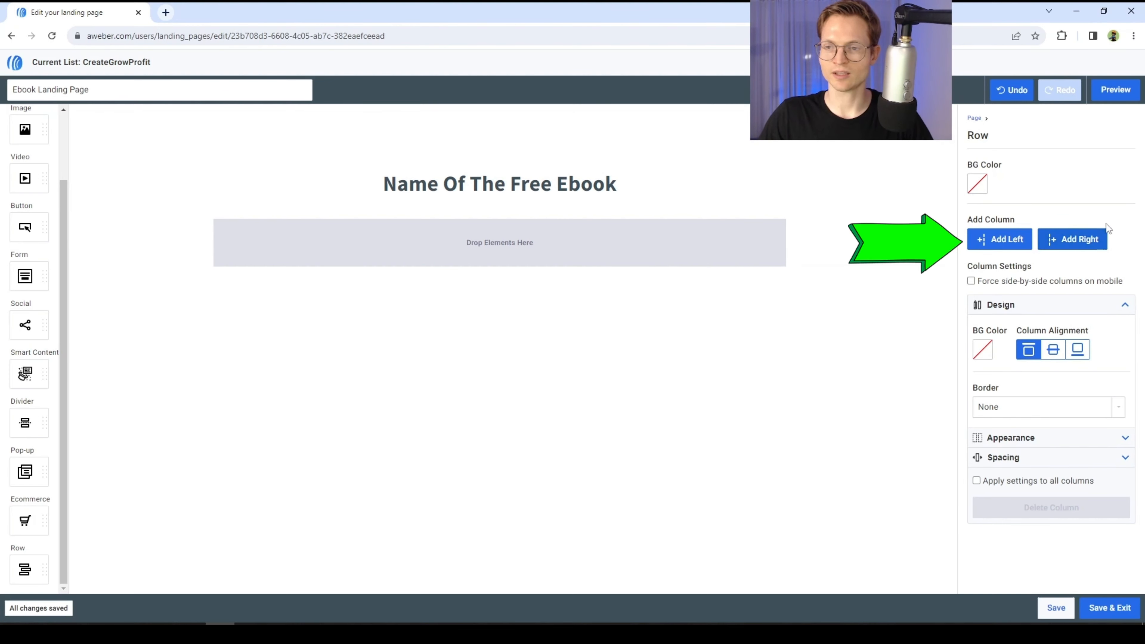
pyautogui.click(1002, 247)
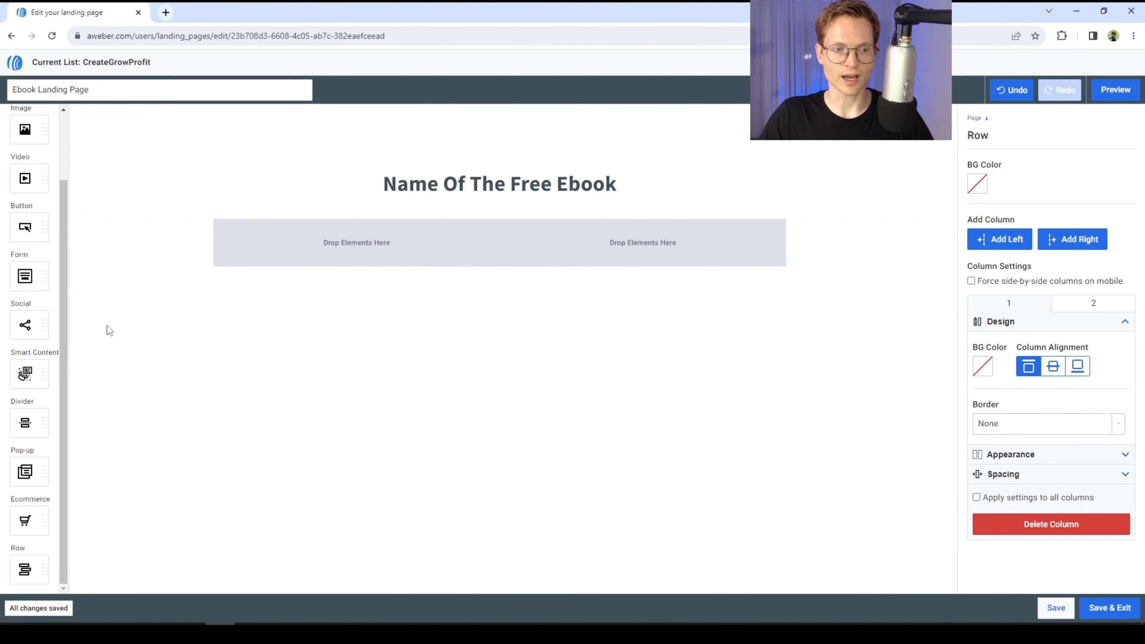
# - Place an image element in the row's left column and a text element in its right column
pyautogui.scroll(2, 27, 384)
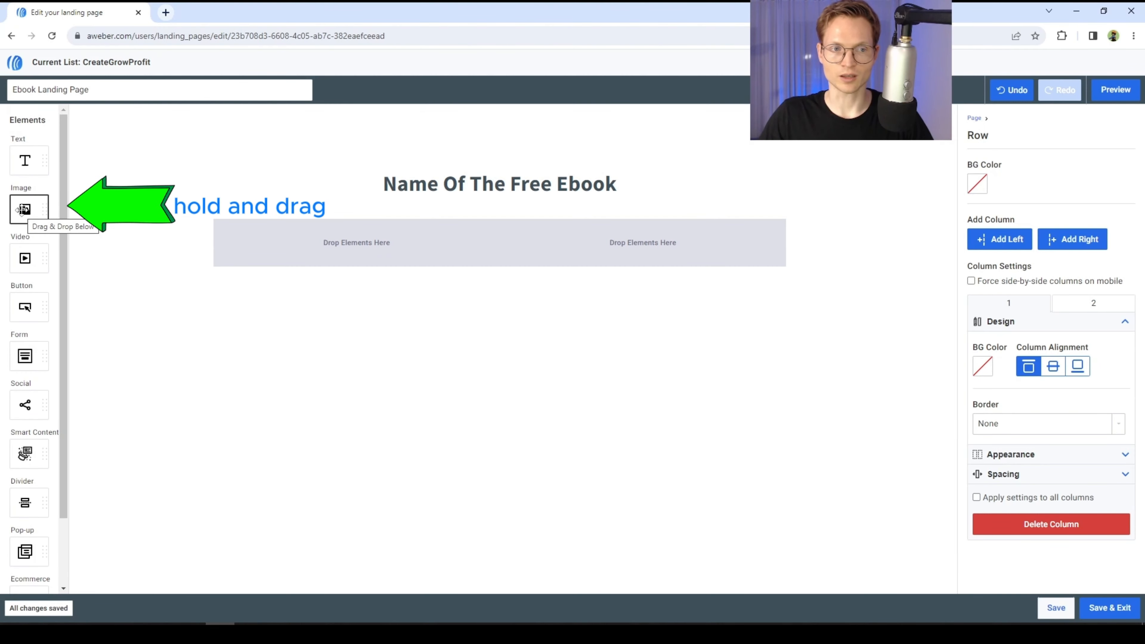
pyautogui.moveTo(28, 211); pyautogui.dragTo(354, 247)
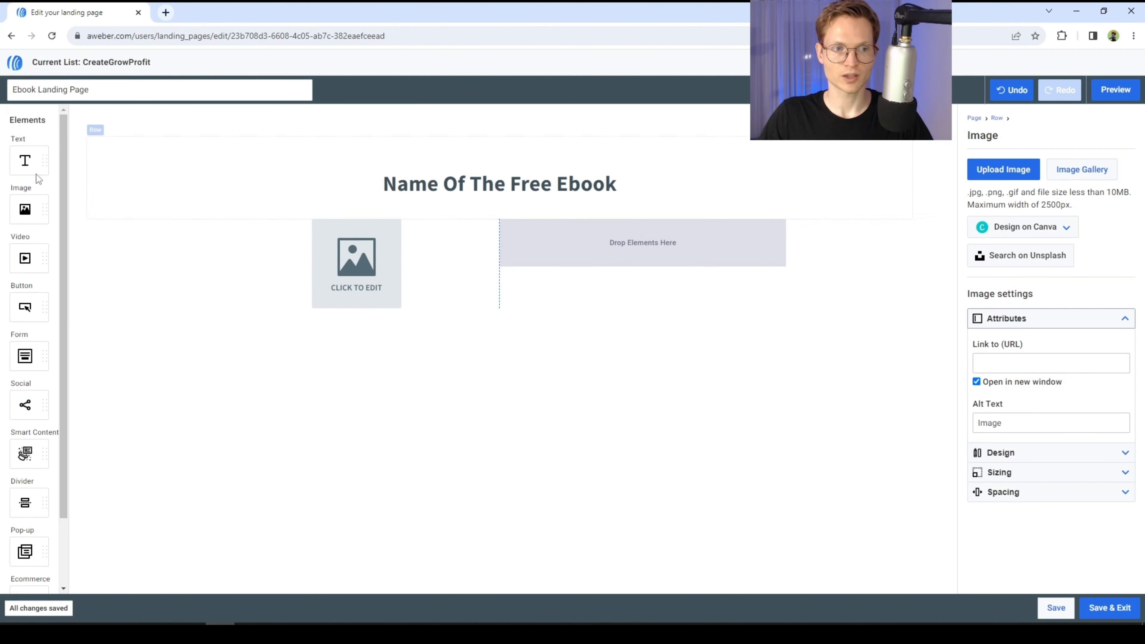
pyautogui.moveTo(18, 163); pyautogui.dragTo(656, 253)
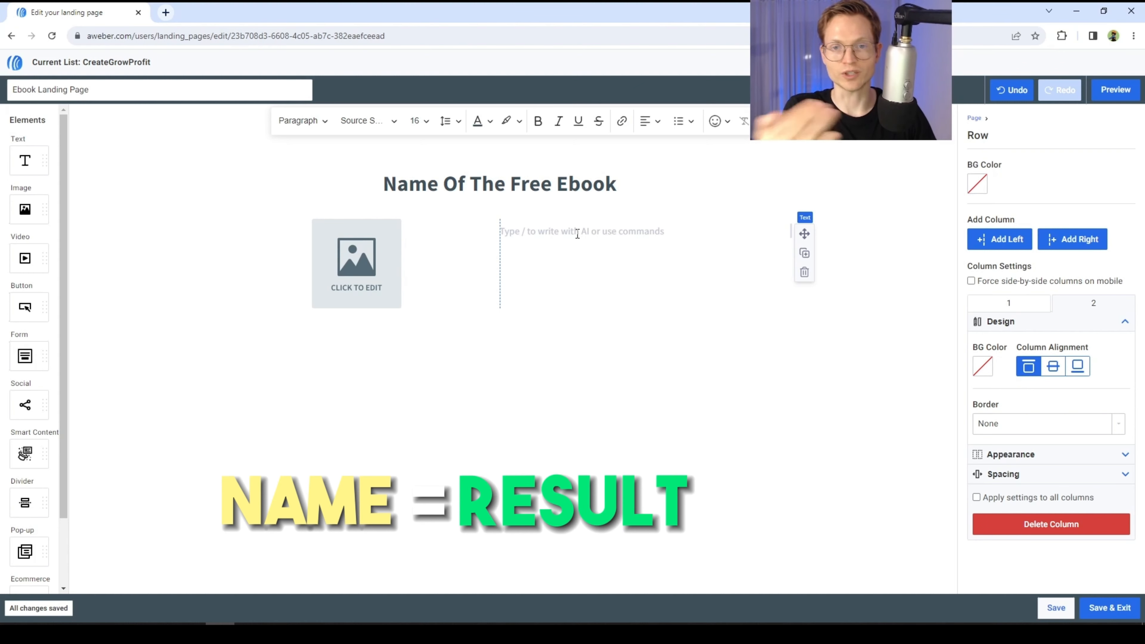
pyautogui.write('Get')
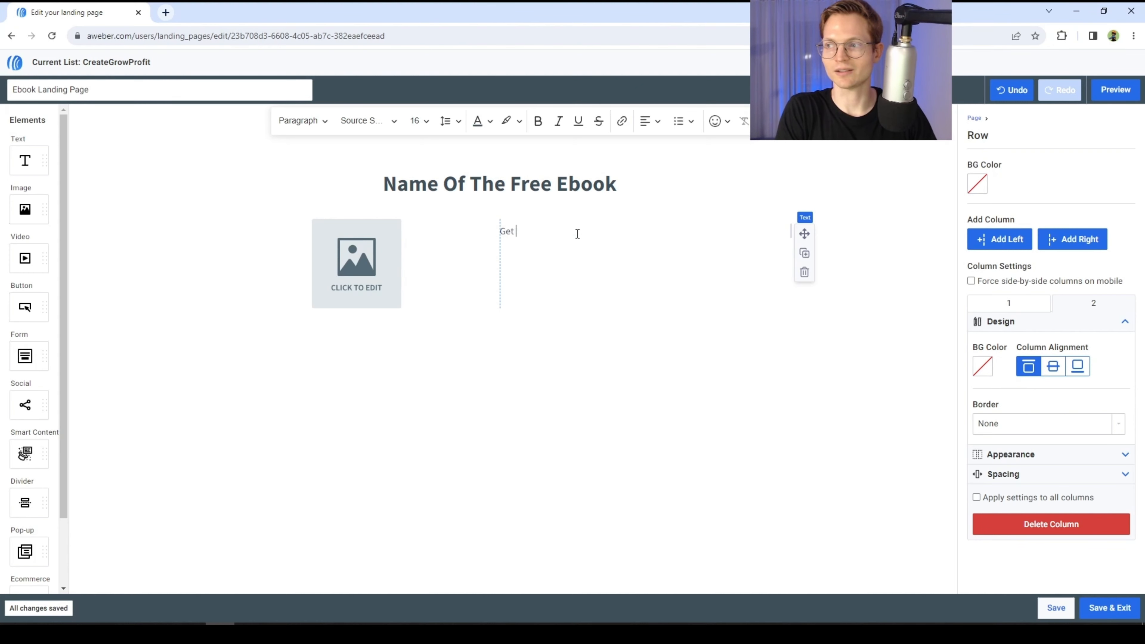
pyautogui.write(' Your First Client Online')
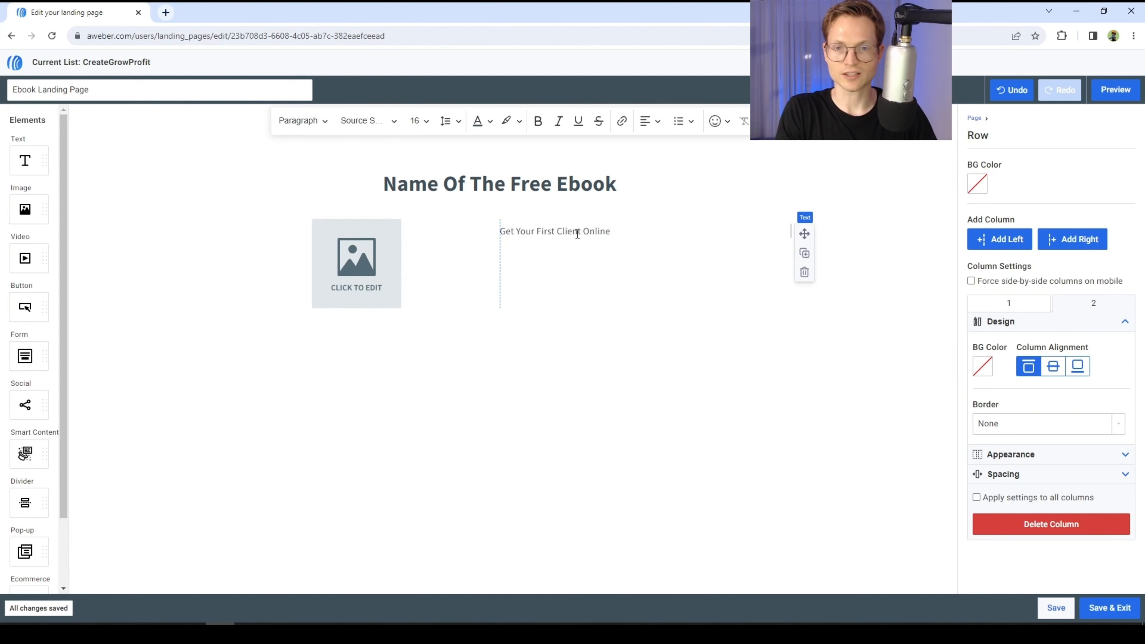
pyautogui.hotkey('ctrl', 'a')
pyautogui.press('BackSpace')
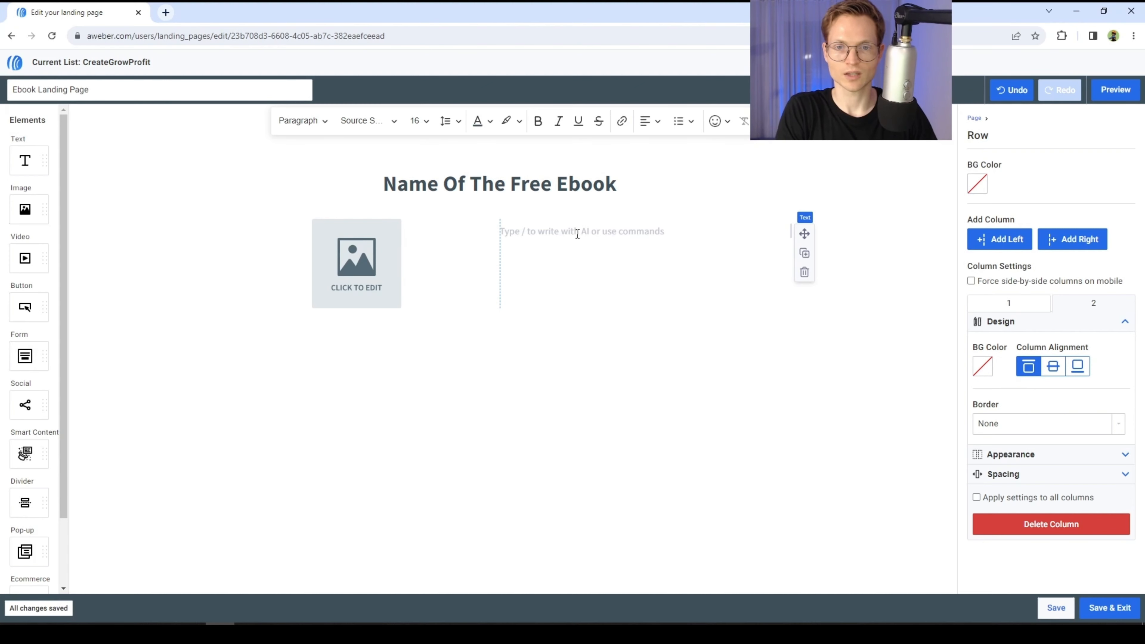
# - Write 'Desirable Result From Your Book [FREE Guide]' in the right column's text element
pyautogui.write('Desirable Res')
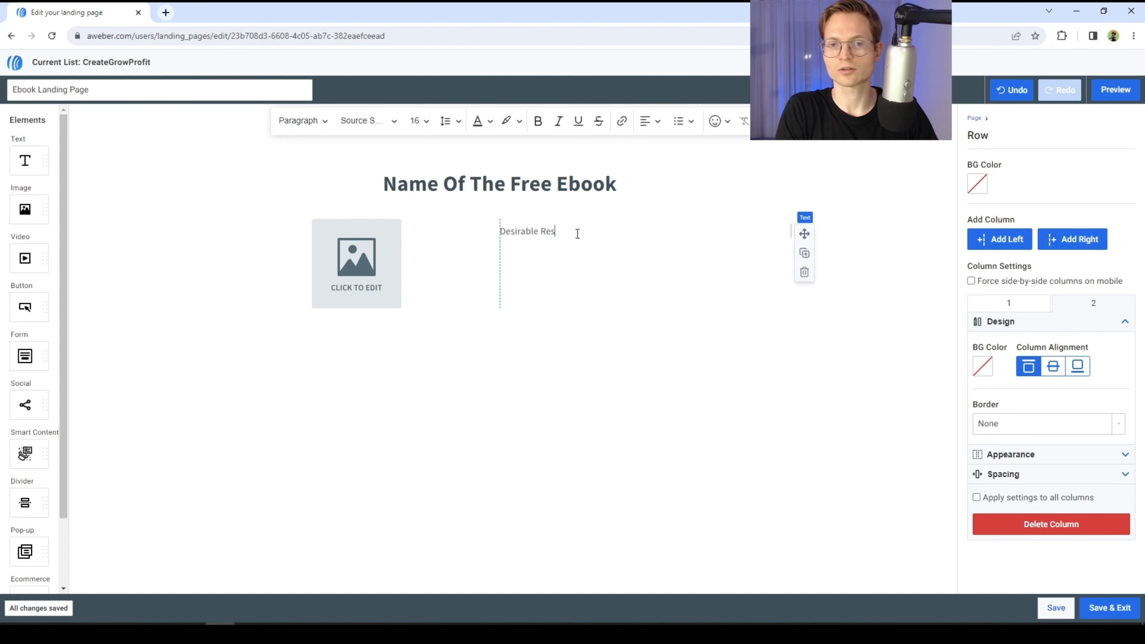
pyautogui.write('ult From Your Book')
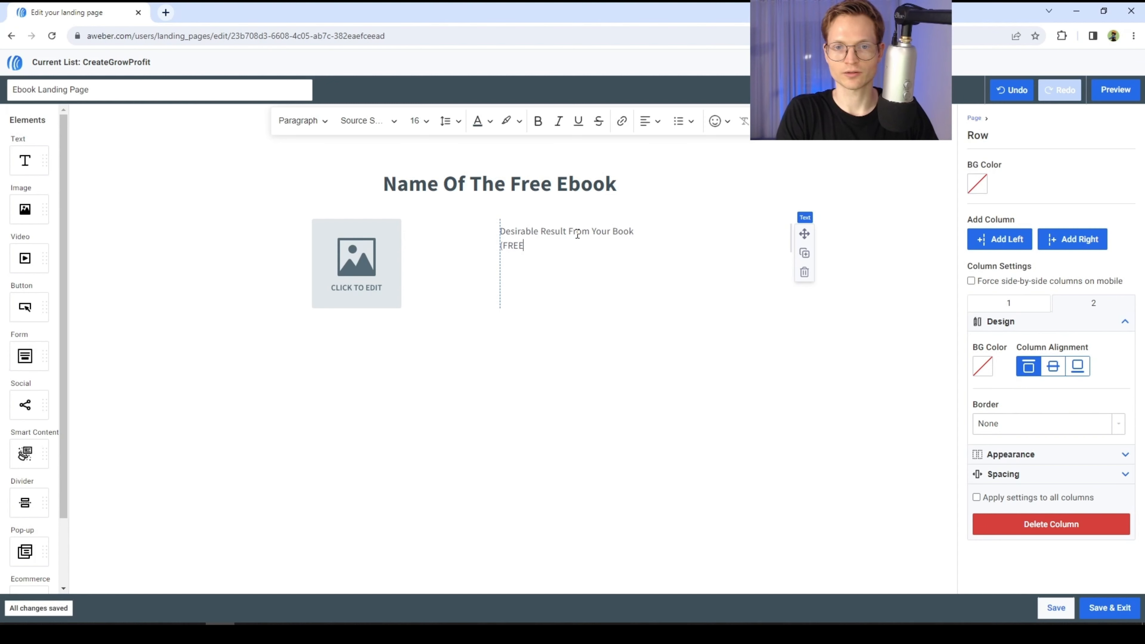
pyautogui.write('Guide')
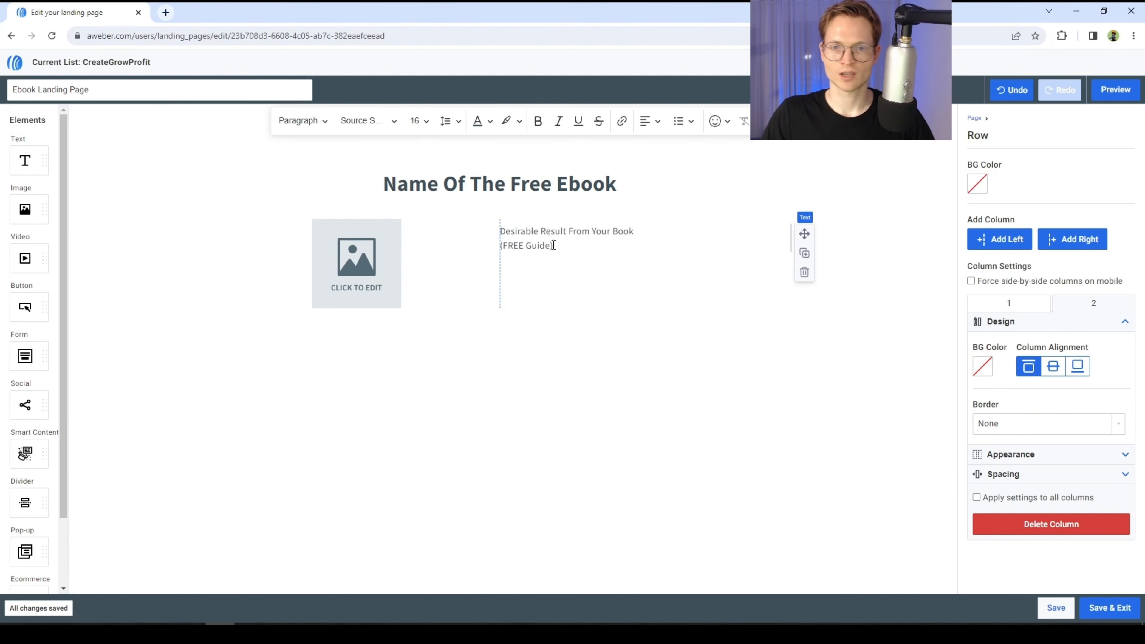
# - Select the subtitle text and center-align it
pyautogui.moveTo(556, 246); pyautogui.dragTo(504, 232)
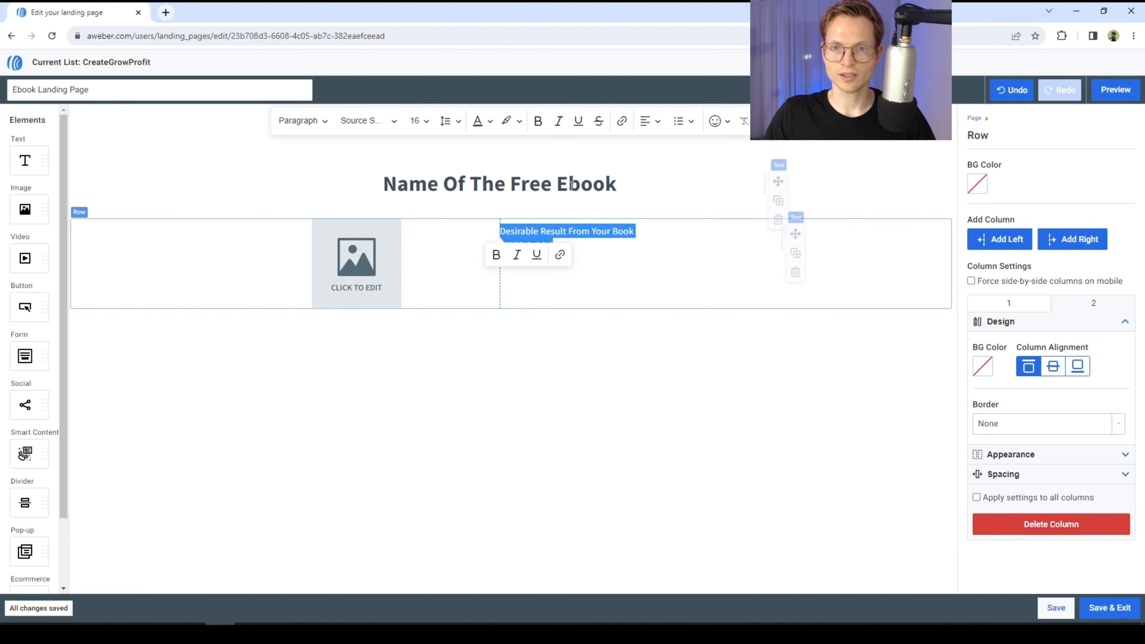
pyautogui.click(654, 121)
pyautogui.click(681, 170)
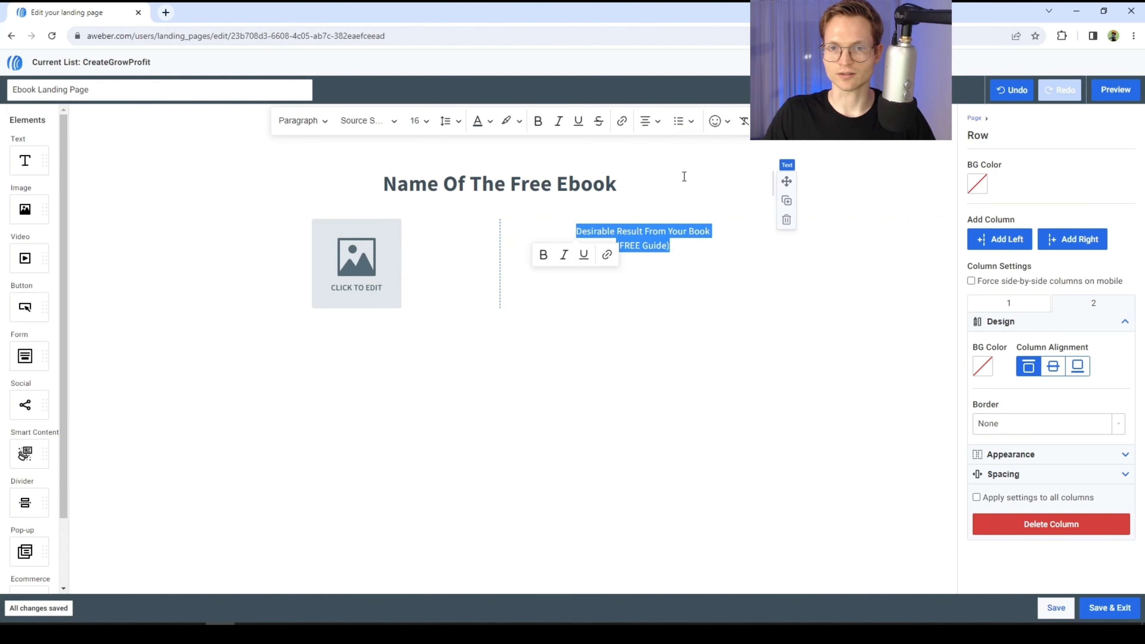
# - Add a signup form element to the right column below the subtitle
pyautogui.click(648, 277)
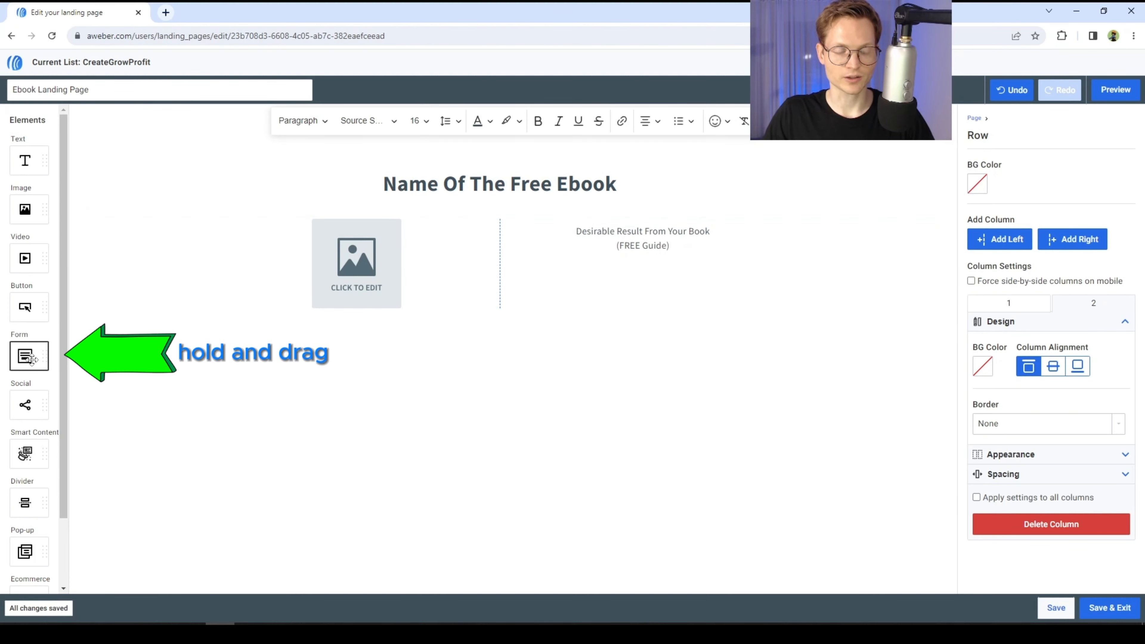
pyautogui.moveTo(31, 359); pyautogui.dragTo(693, 258)
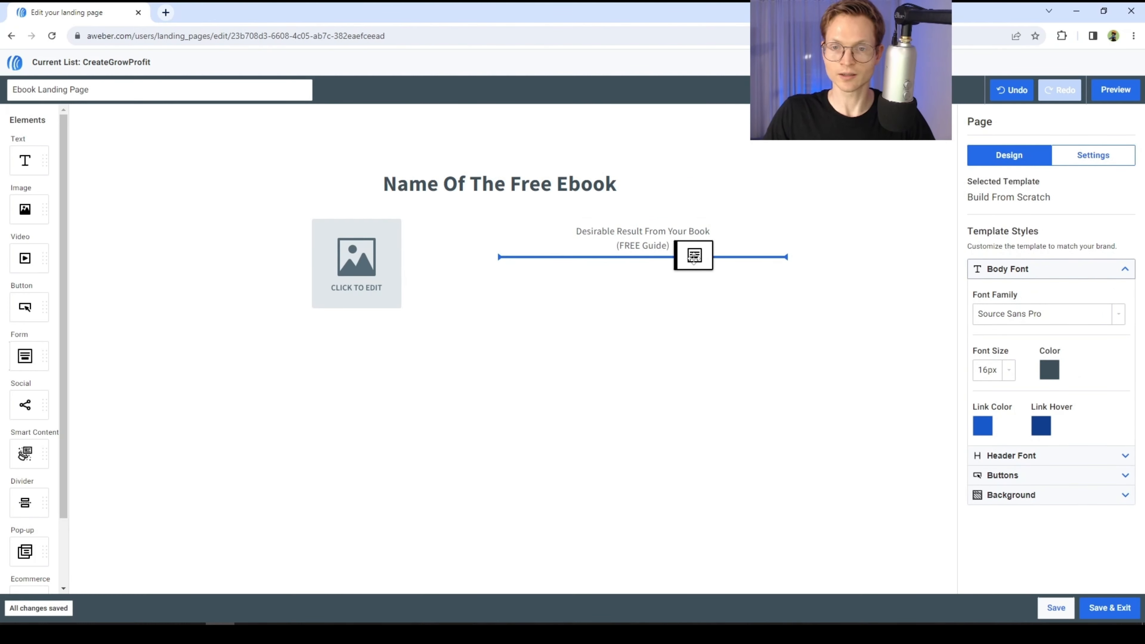
pyautogui.moveTo(694, 258); pyautogui.dragTo(694, 258)
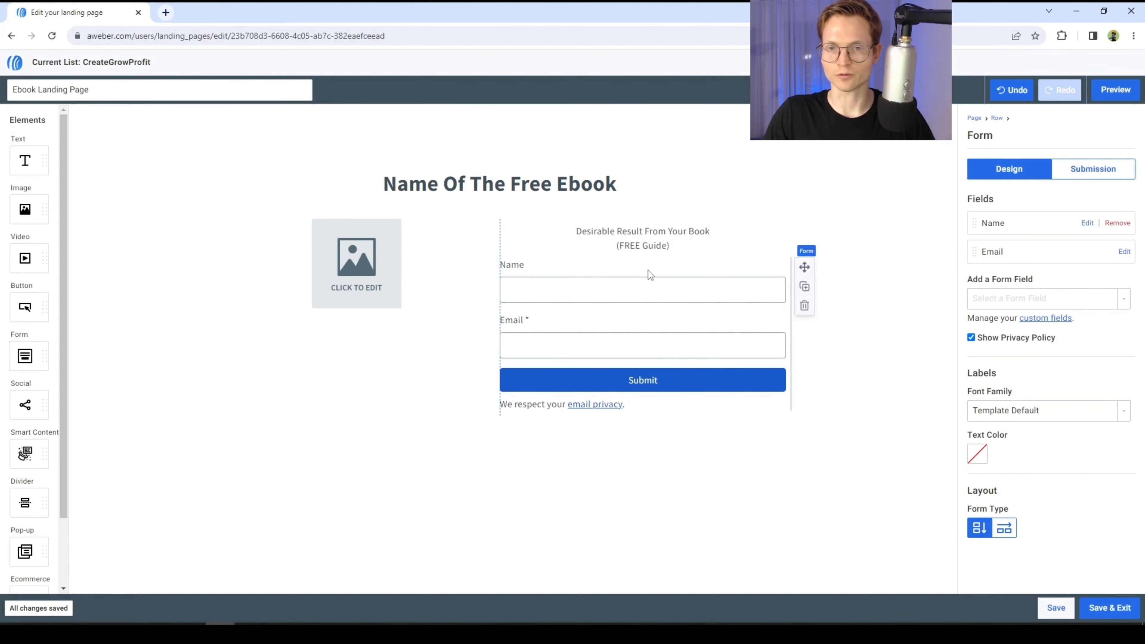
# - Make the subtitle's first line, 'Desirable Result From Your Book', bold
pyautogui.tripleClick(645, 234)
pyautogui.click(662, 244)
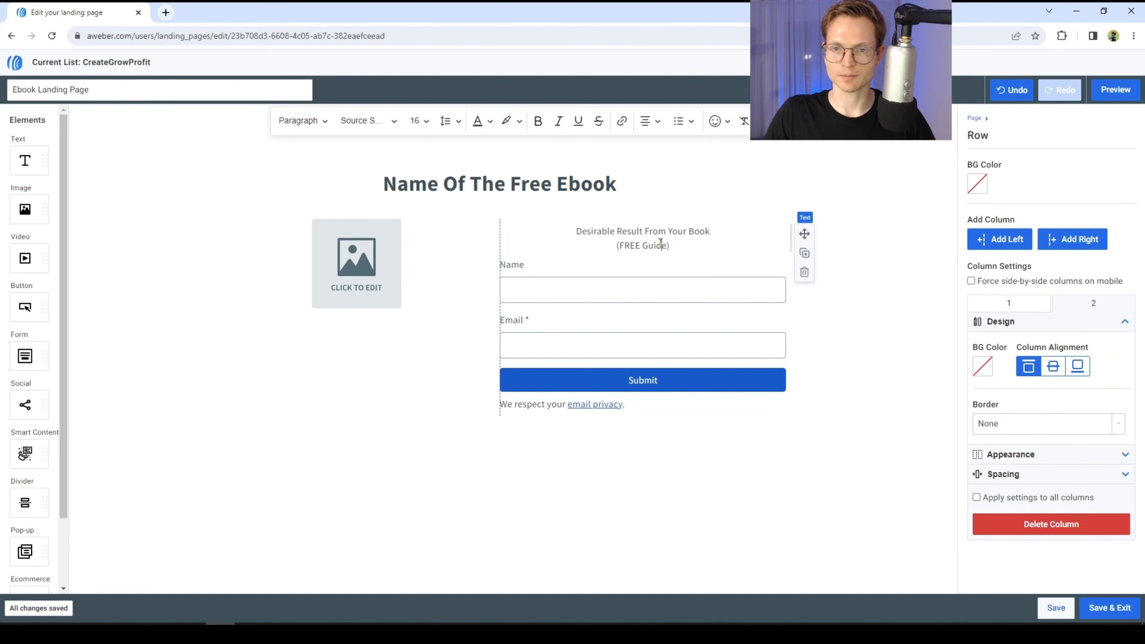
pyautogui.tripleClick(653, 230)
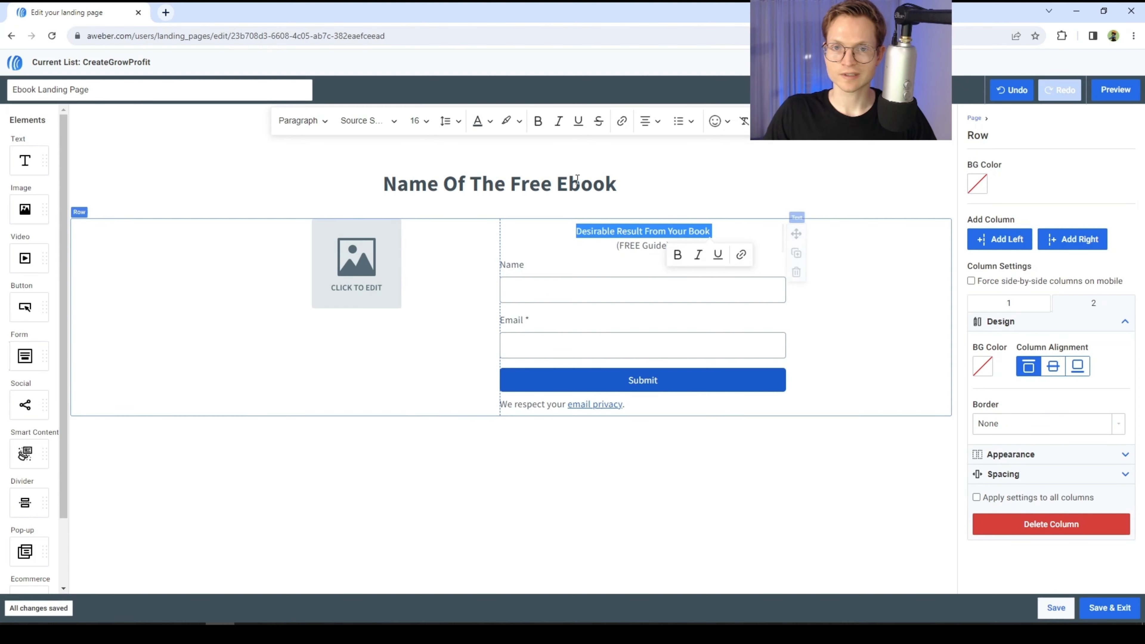
pyautogui.hotkey('ctrl', 'b')
pyautogui.click(669, 427)
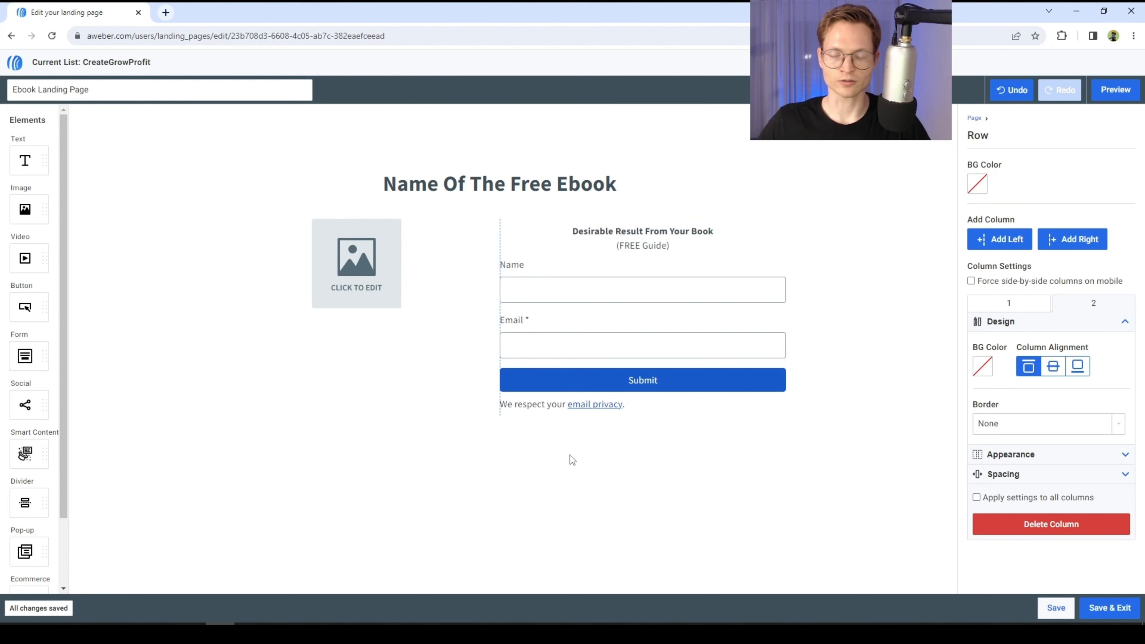
# - Upload the ebook cover image into the left column's image element
pyautogui.click(351, 270)
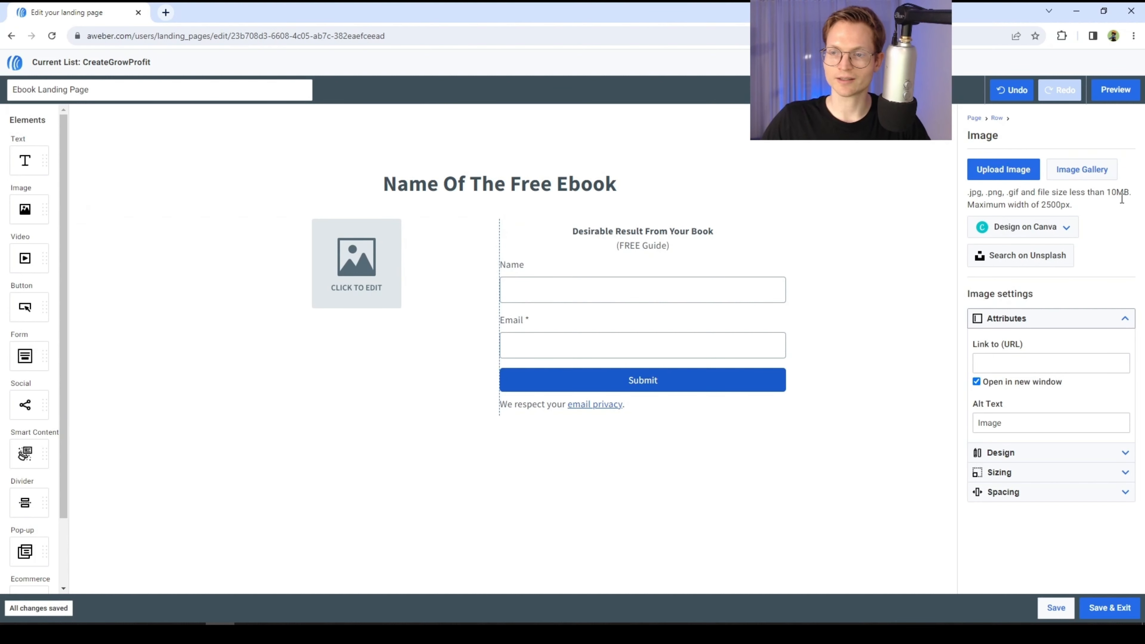
pyautogui.click(1004, 171)
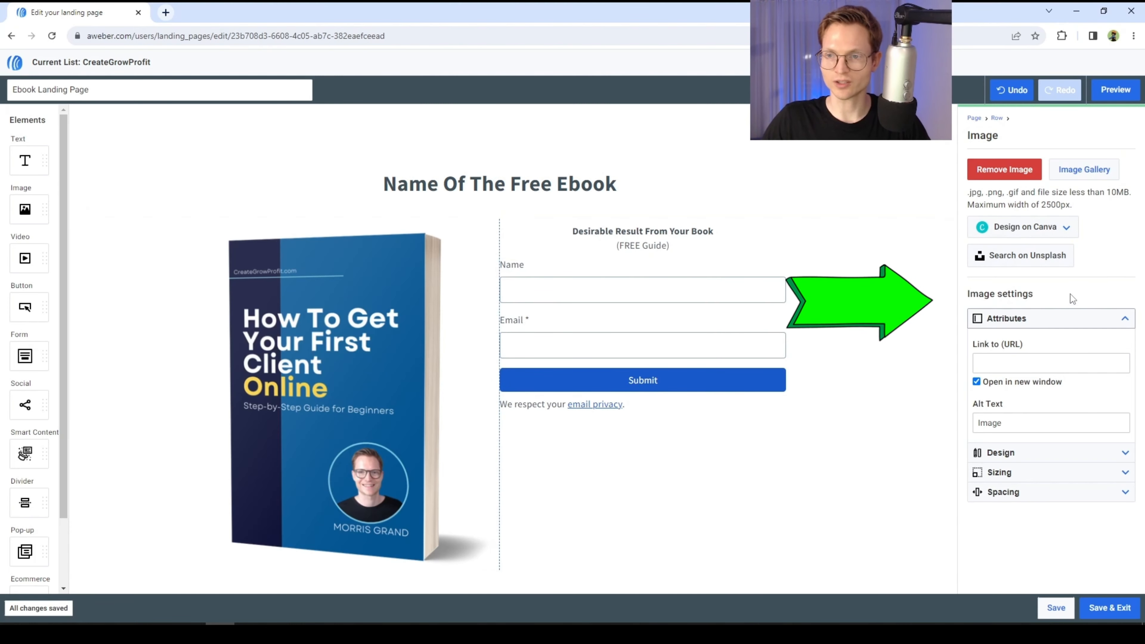
# - Turn off Auto Width for the cover image and set its width to 340 px
pyautogui.click(1045, 472)
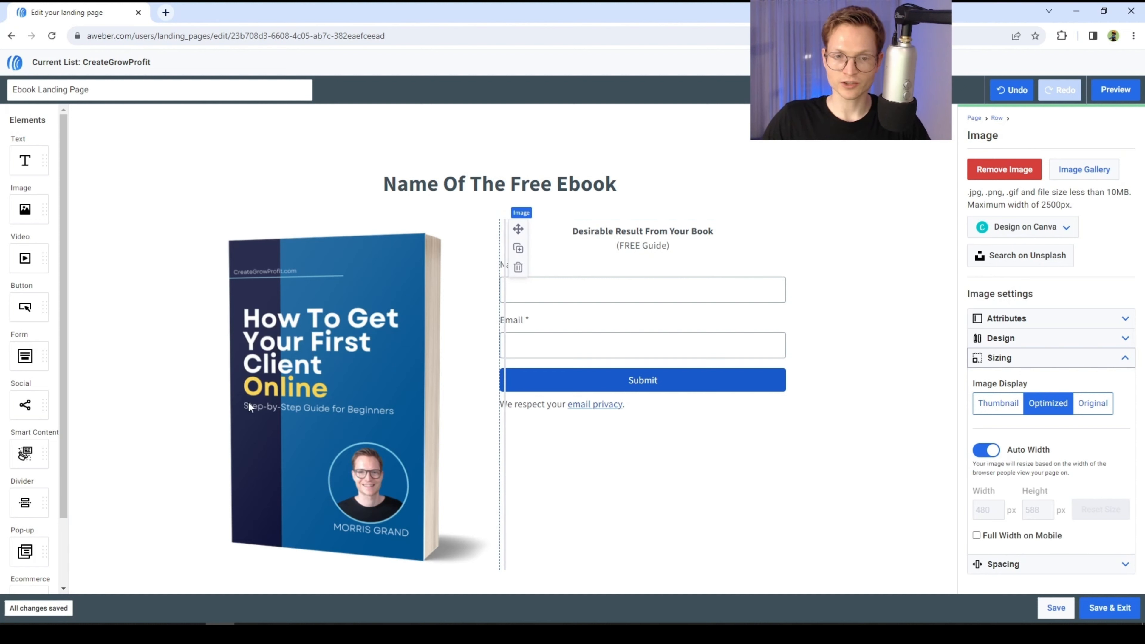
pyautogui.click(987, 450)
pyautogui.doubleClick(984, 510)
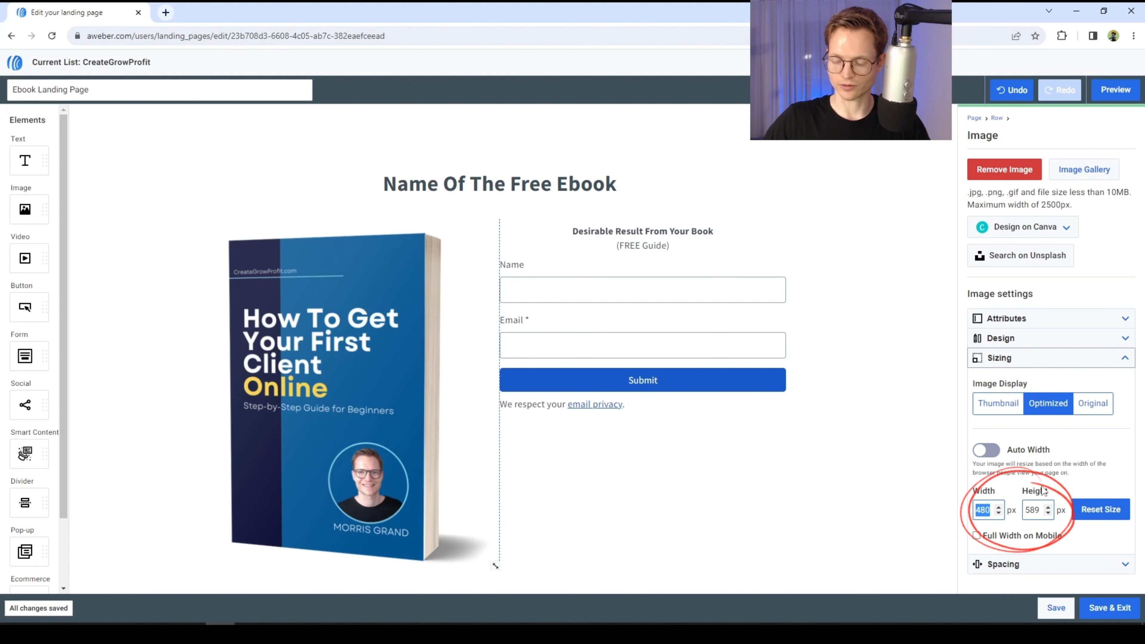
pyautogui.write('360')
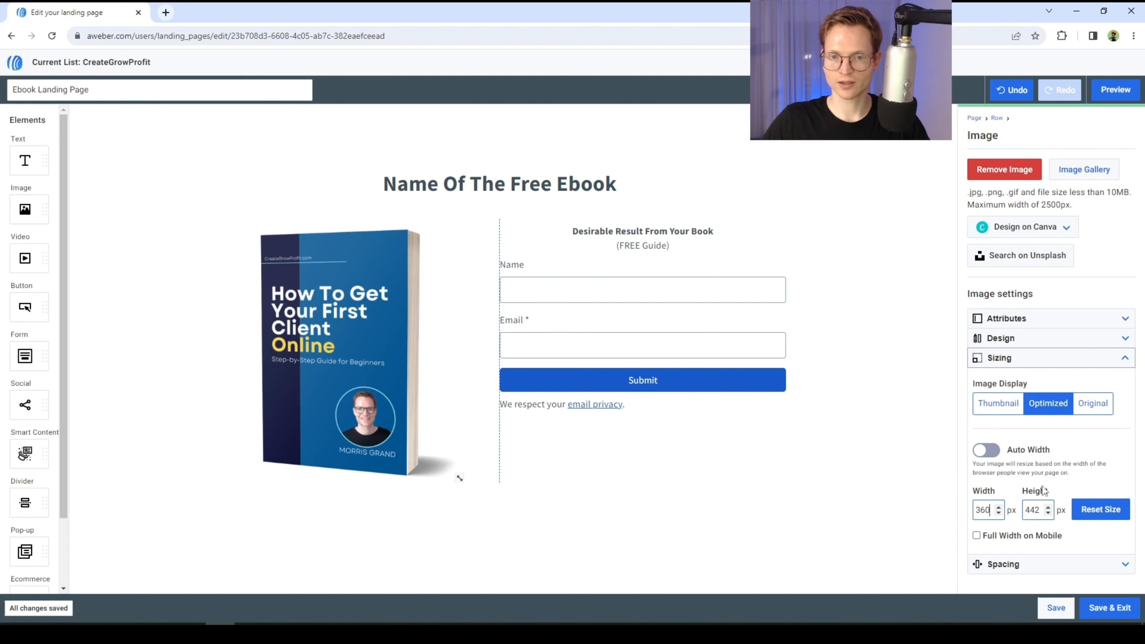
pyautogui.press('BackSpace')
pyautogui.press('BackSpace')
pyautogui.press('BackSpace')
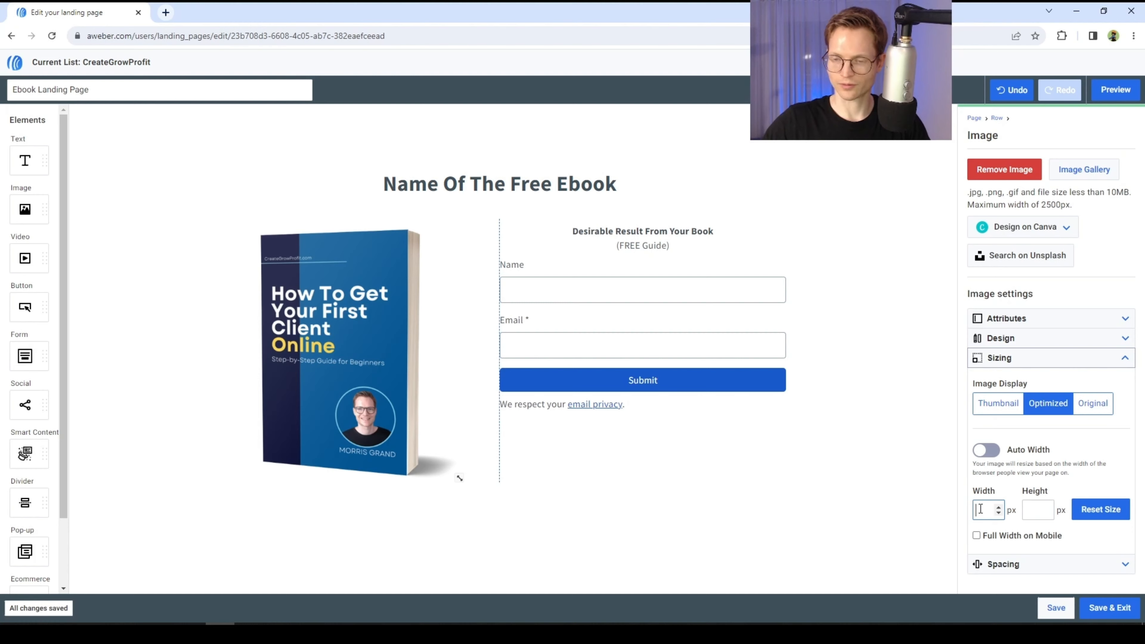
pyautogui.write('340')
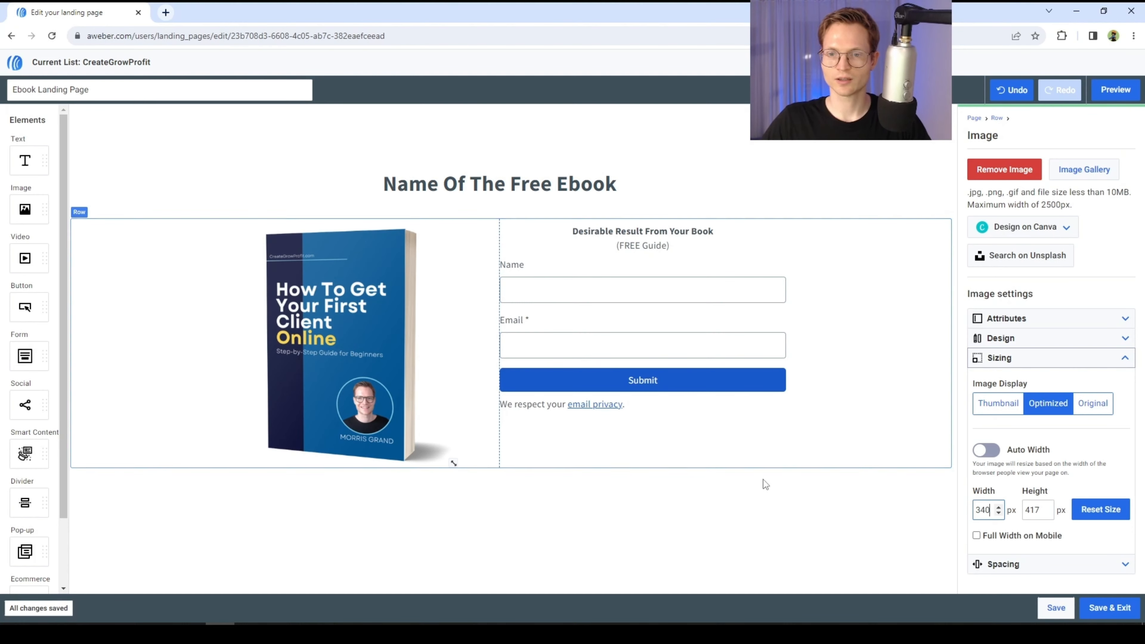
pyautogui.click(737, 522)
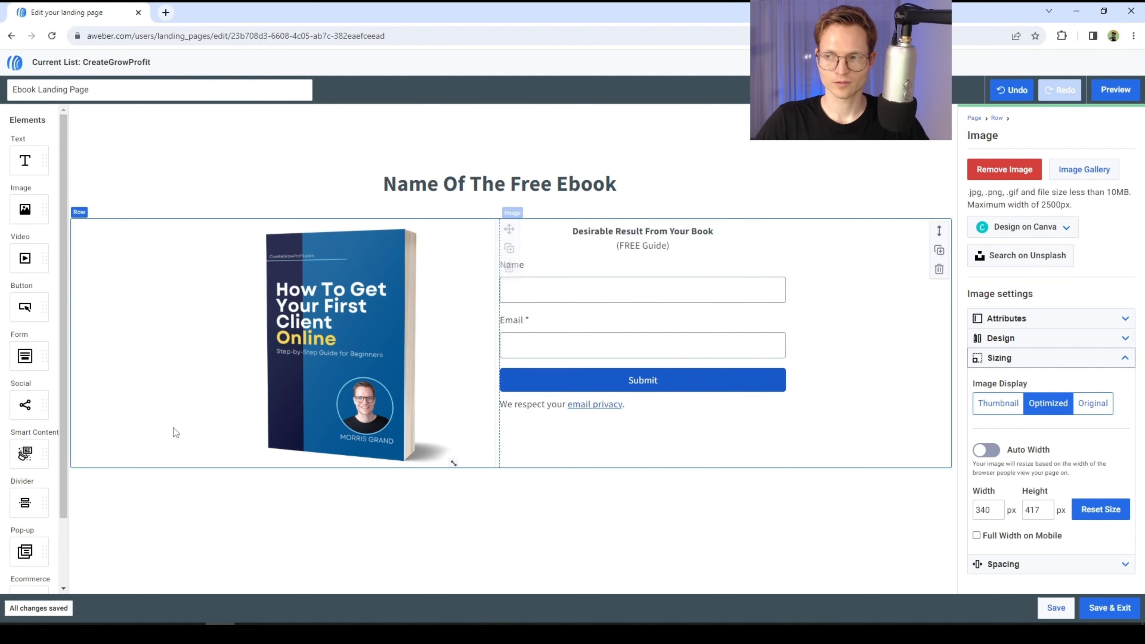
# - Add a new row below the row holding the cover and form
pyautogui.scroll(-2, 54, 397)
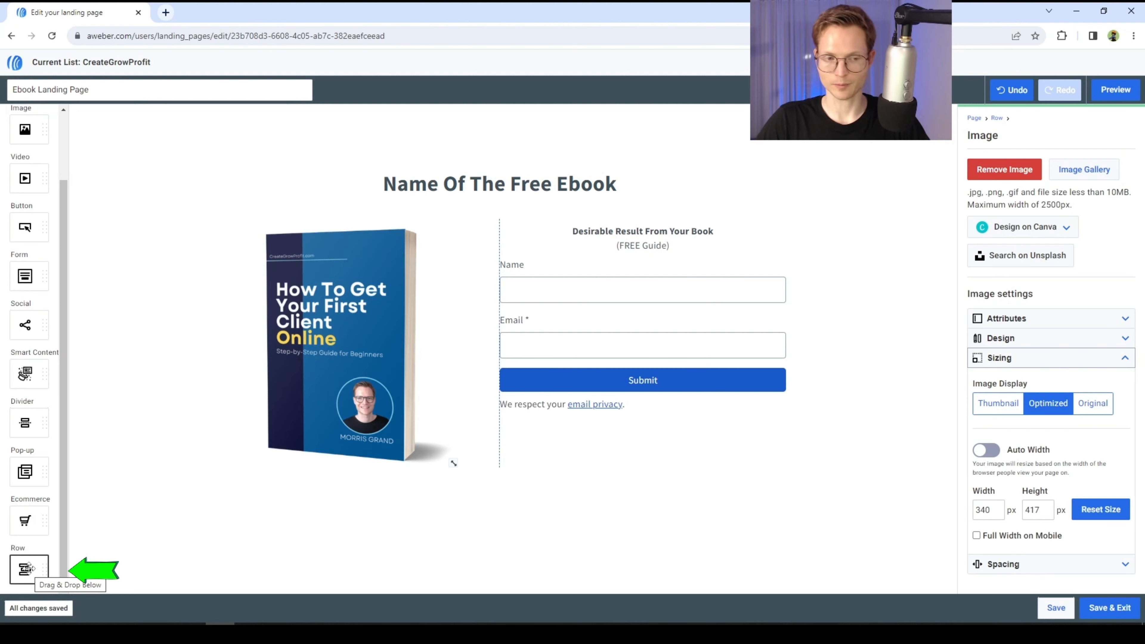
pyautogui.moveTo(29, 569); pyautogui.dragTo(570, 468)
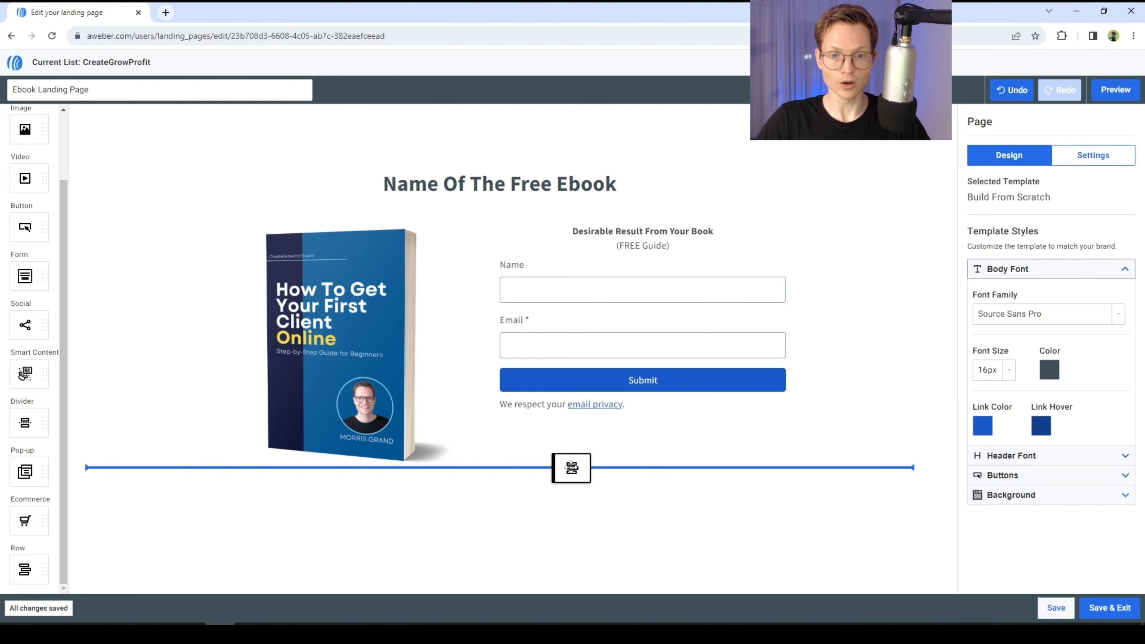
pyautogui.moveTo(571, 468); pyautogui.dragTo(571, 468)
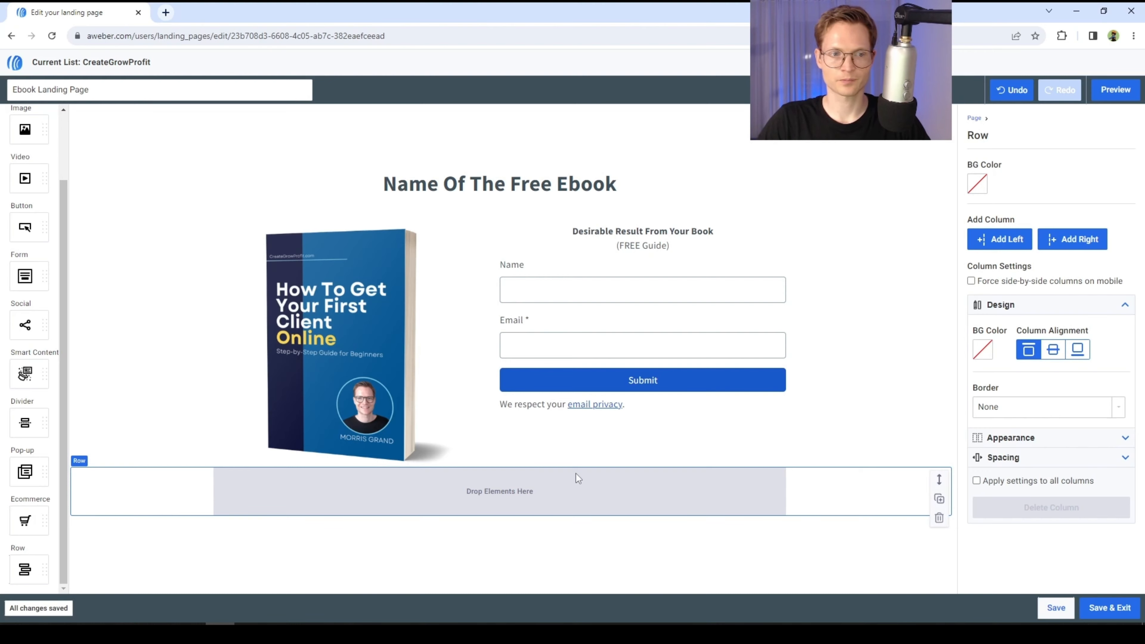
# - Place a text element into the new row
pyautogui.scroll(2, 36, 375)
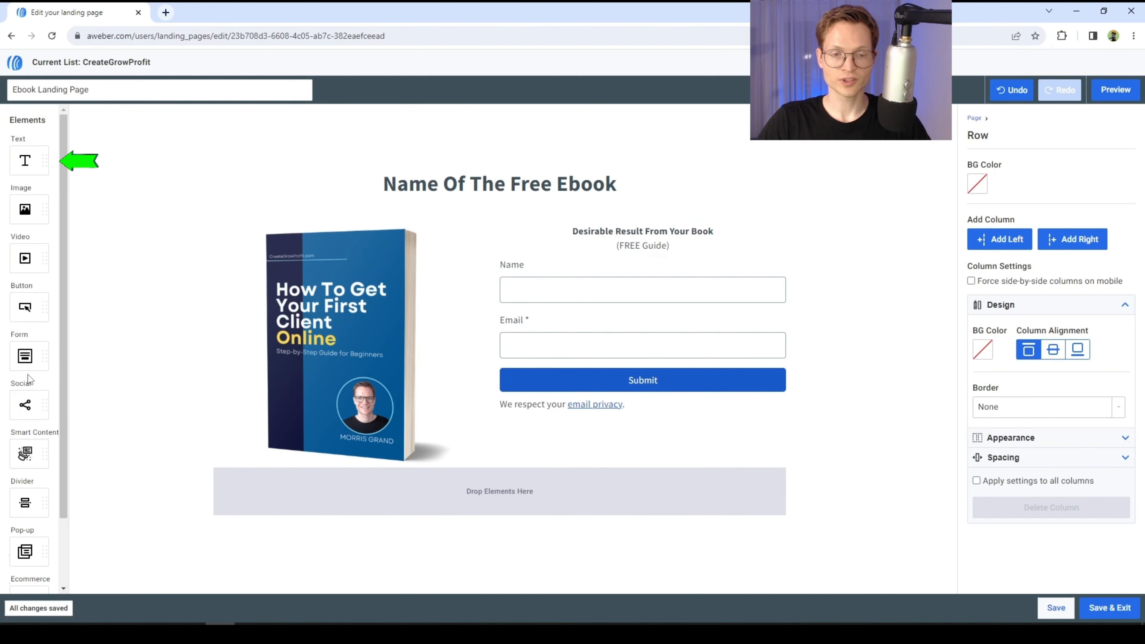
pyautogui.moveTo(28, 160); pyautogui.dragTo(344, 508)
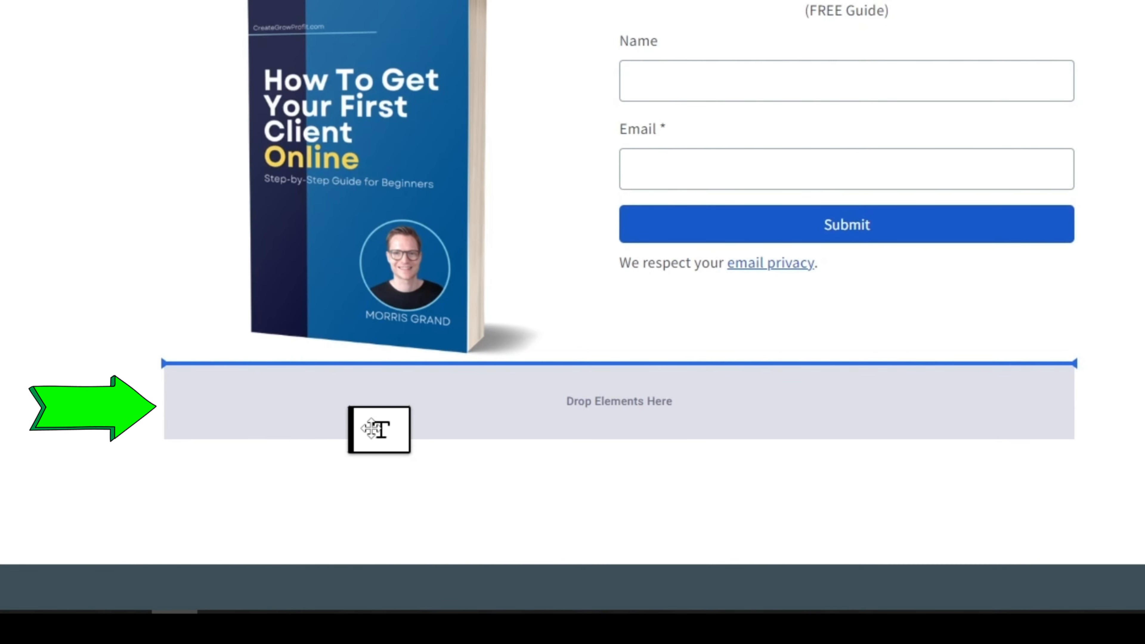
pyautogui.moveTo(372, 429); pyautogui.dragTo(331, 391)
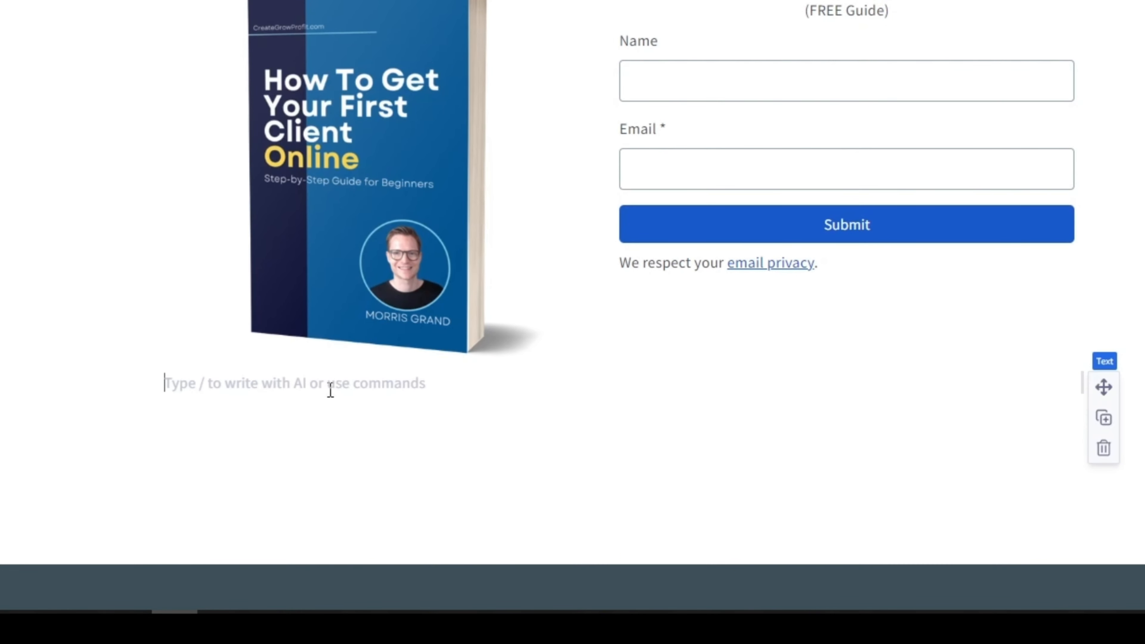
# - Write 'Are you a [your avatar] looking to [desirable result]?' in the new text element
pyautogui.write('Are you a [')
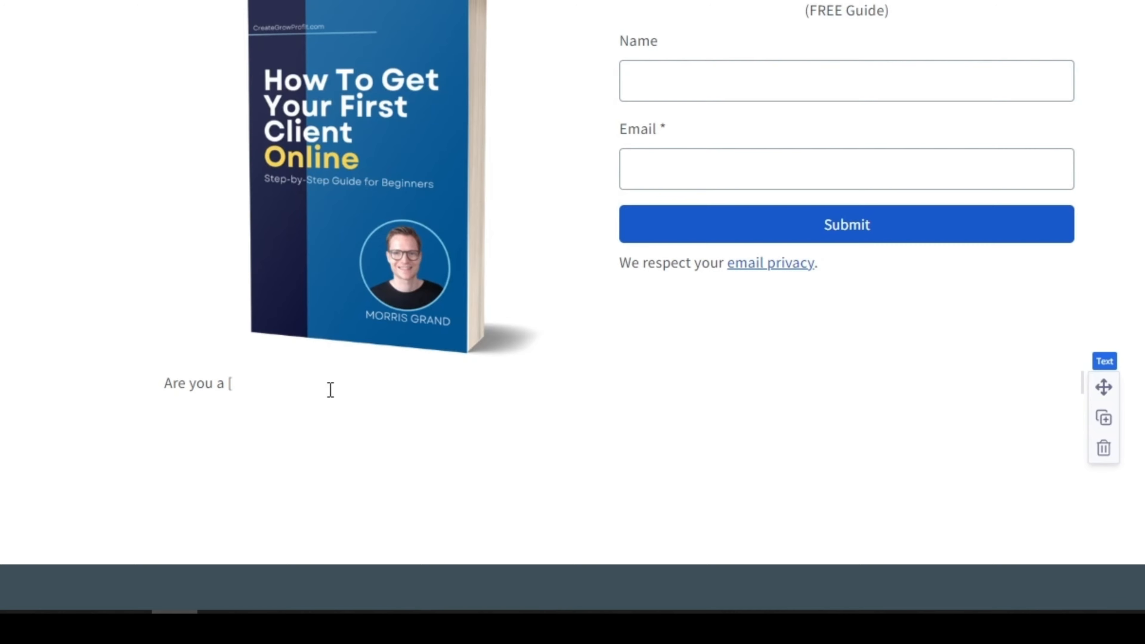
pyautogui.write('your avatar] looking to ')
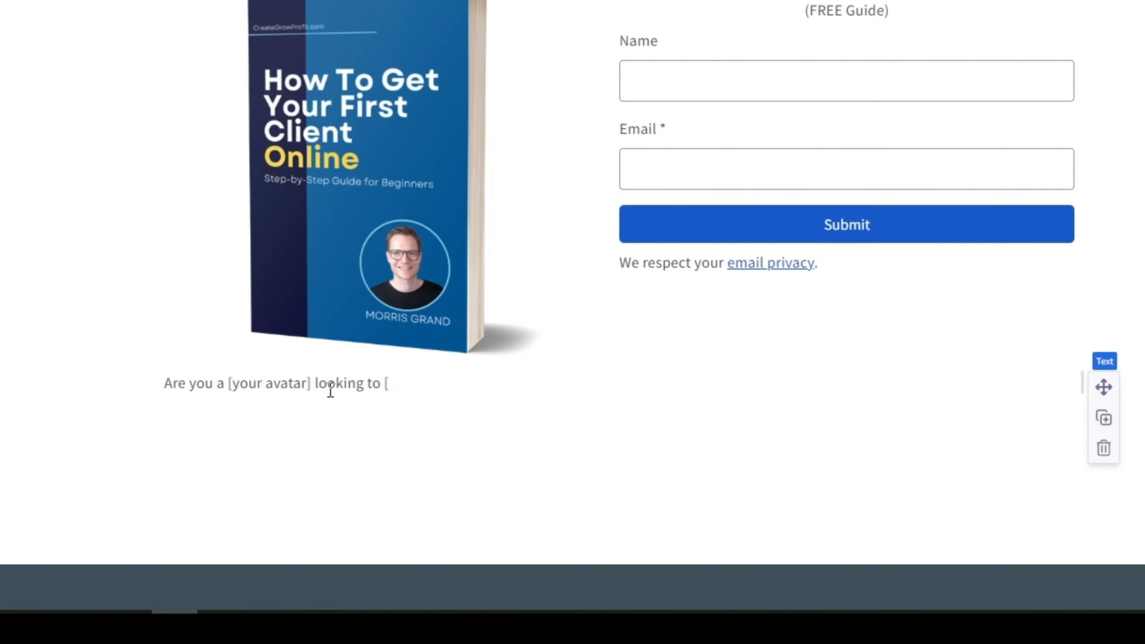
pyautogui.write('[desirable result]?')
pyautogui.press('Return')
pyautogui.moveTo(168, 383); pyautogui.dragTo(574, 385)
pyautogui.click(315, 381)
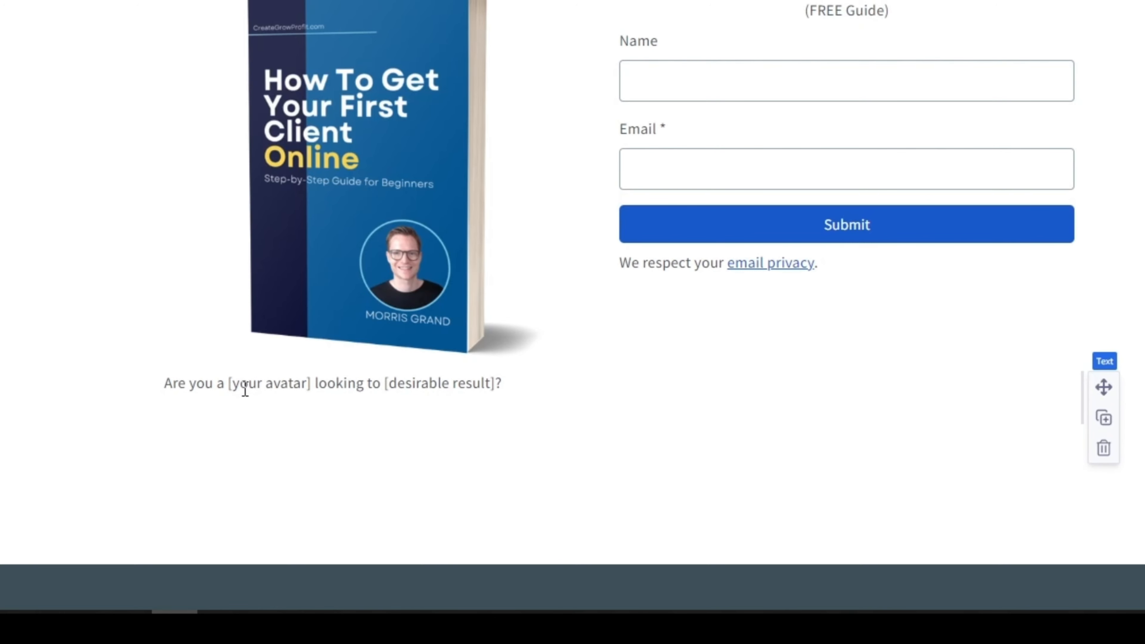
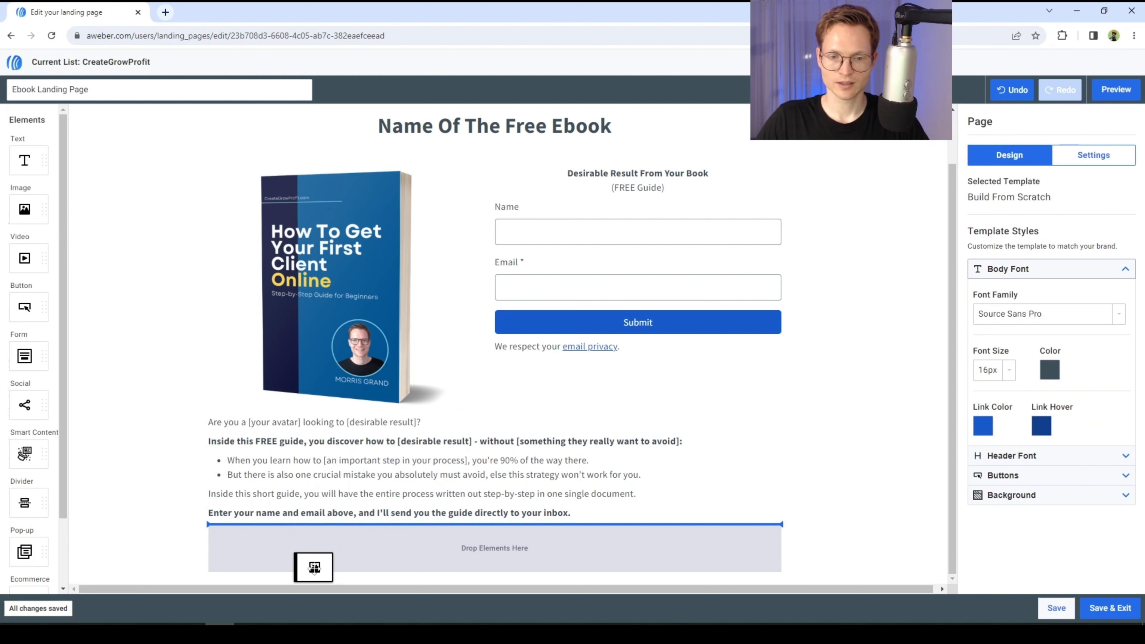
# - Set the author photo below the text to Thumbnail display and align it to the left
pyautogui.scroll(-1, 394, 532)
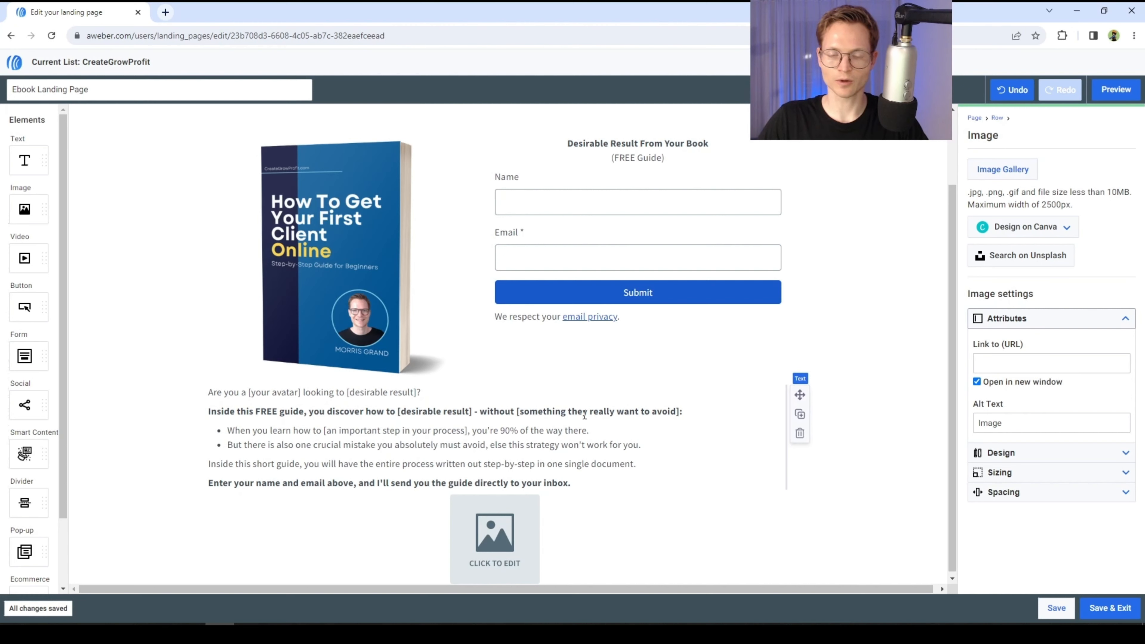
pyautogui.scroll(-5, 540, 430)
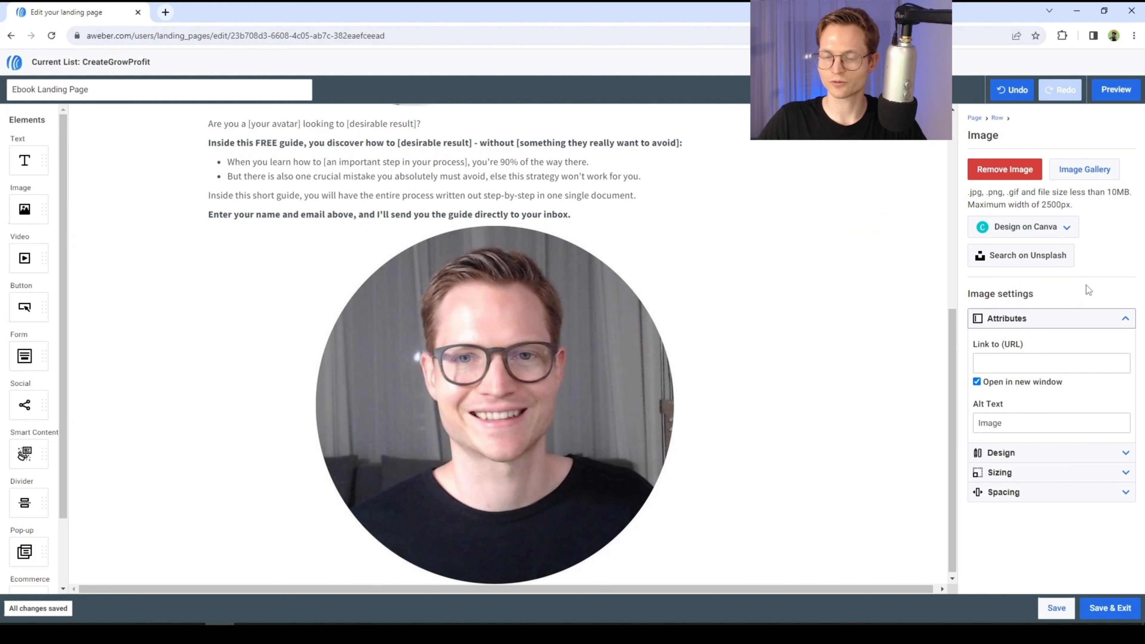
pyautogui.click(1033, 473)
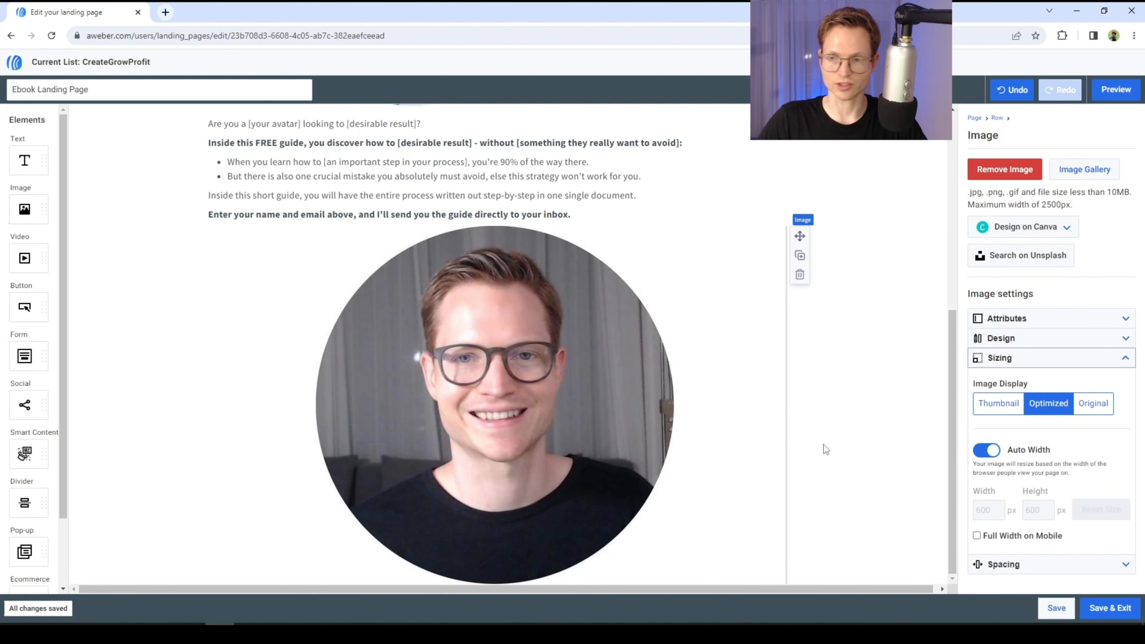
pyautogui.click(999, 403)
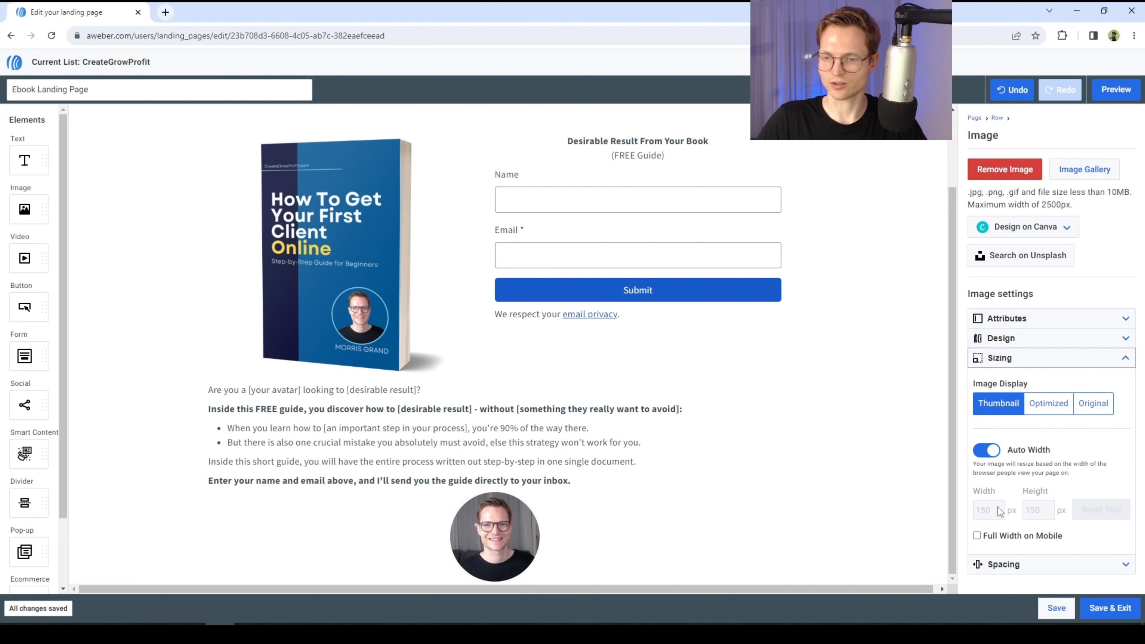
pyautogui.click(1006, 565)
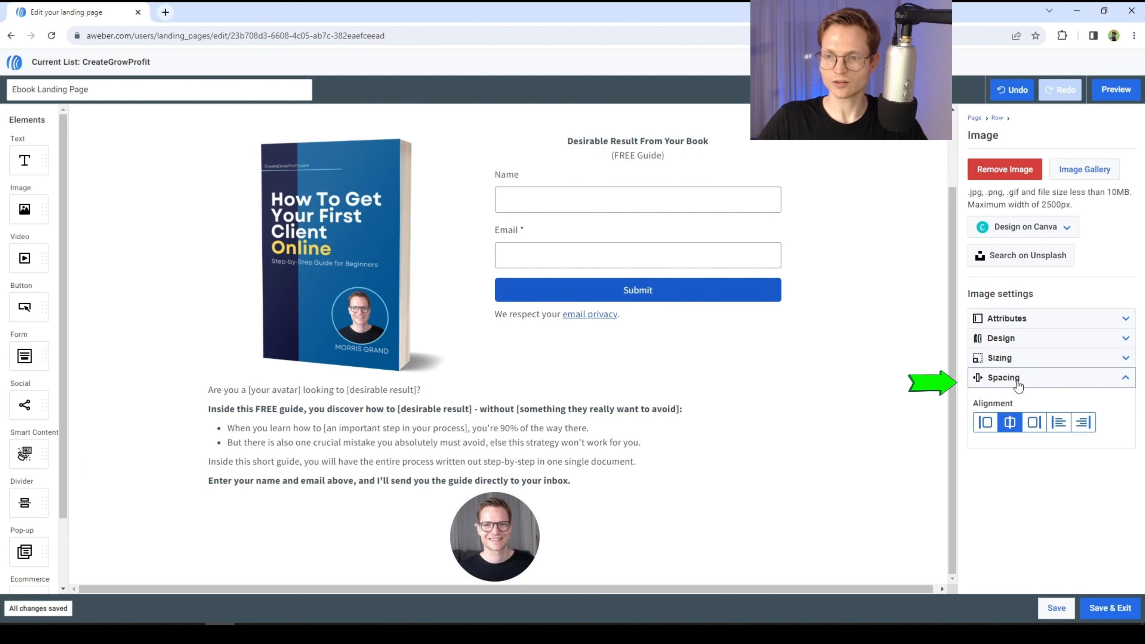
pyautogui.click(985, 424)
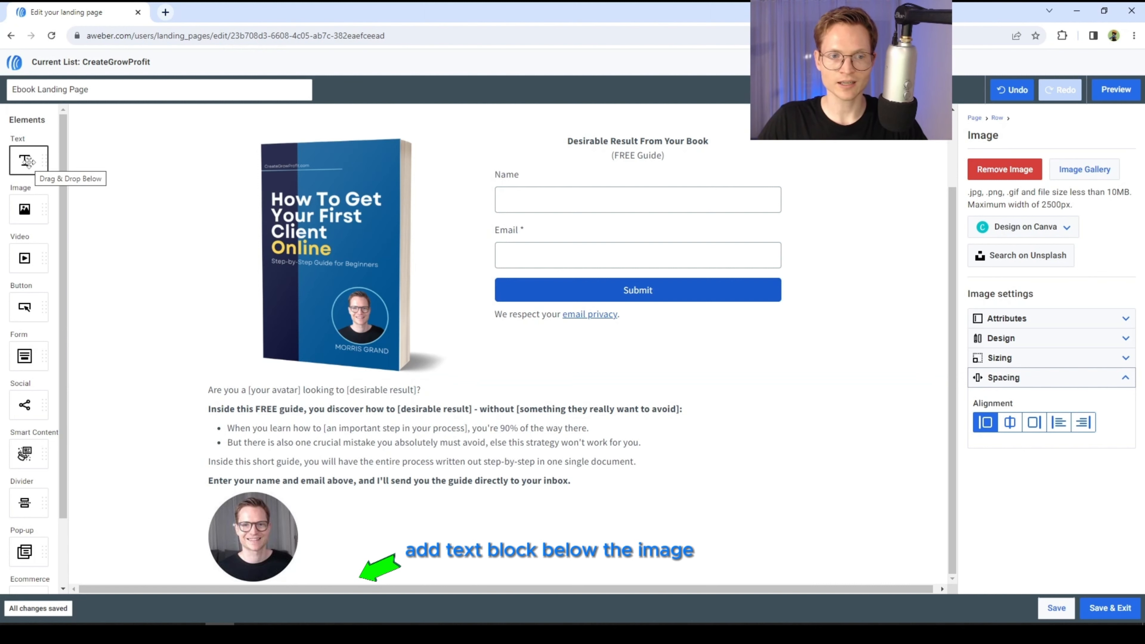
# - Add a text element below the photo and write '[First Name, Last Name]' in it
pyautogui.moveTo(26, 161); pyautogui.dragTo(293, 546)
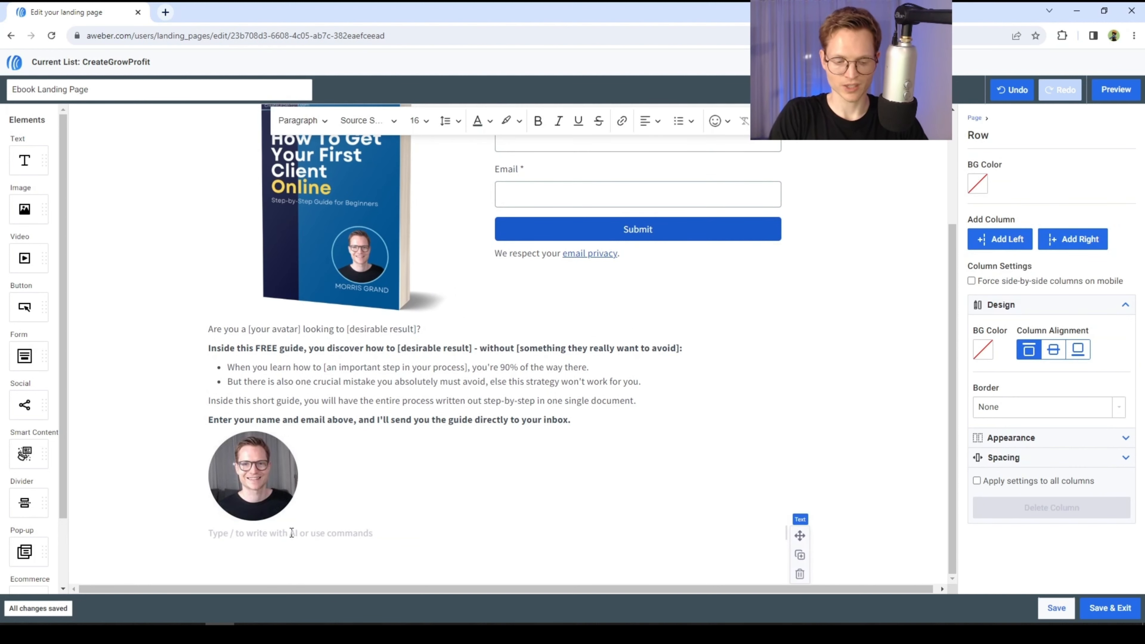
pyautogui.write('Morris Grand')
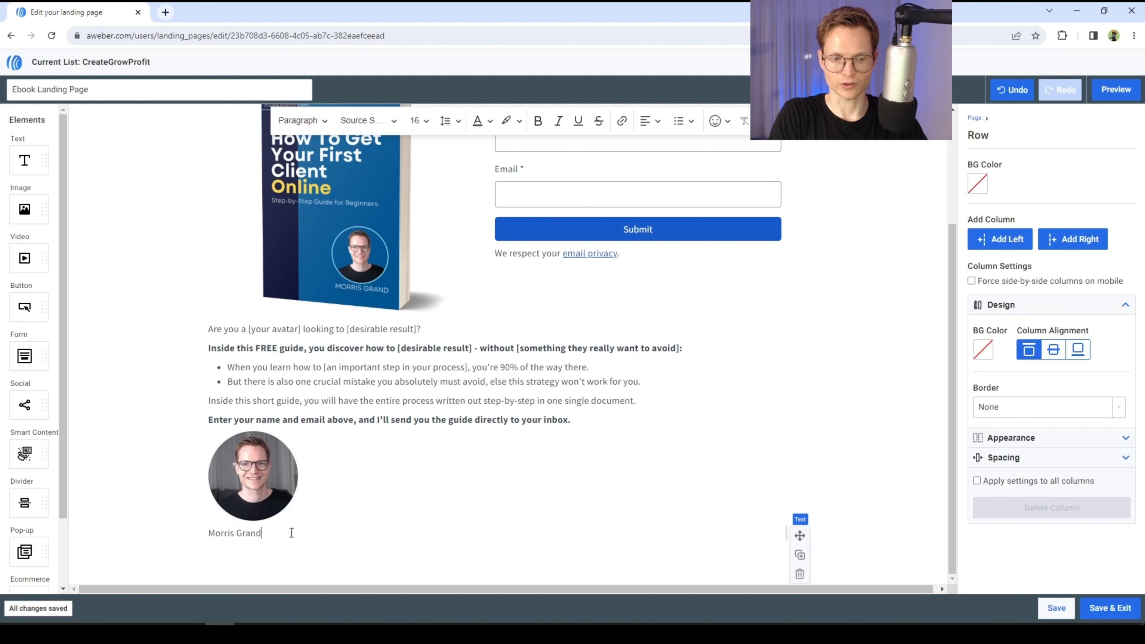
pyautogui.press('BackSpace')
pyautogui.press('BackSpace')
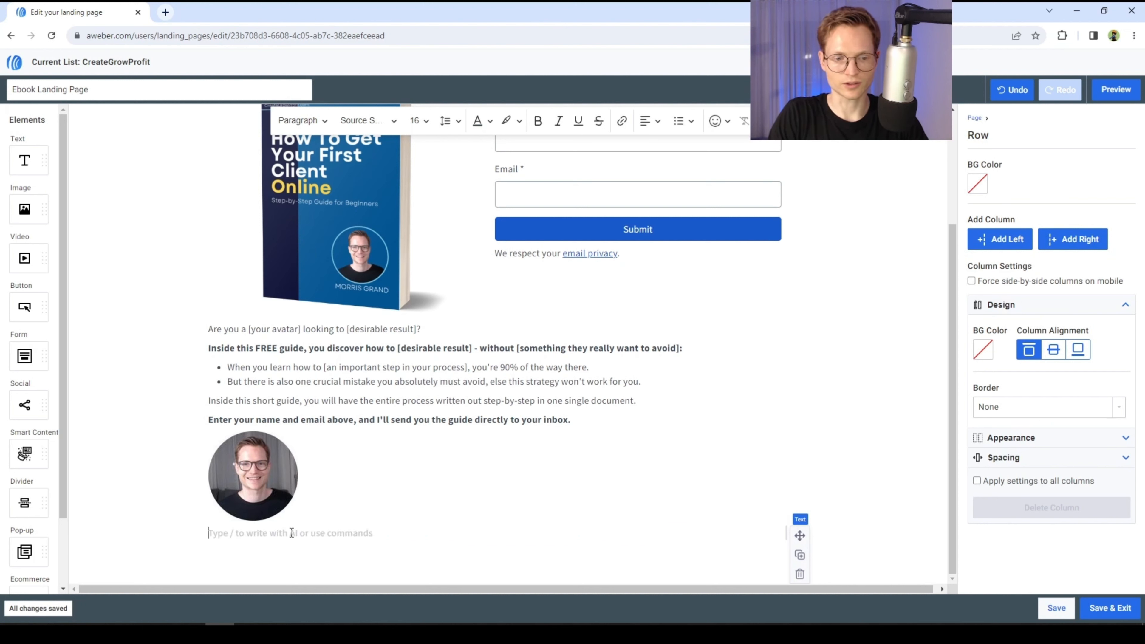
pyautogui.write('[First Name, Last Name')
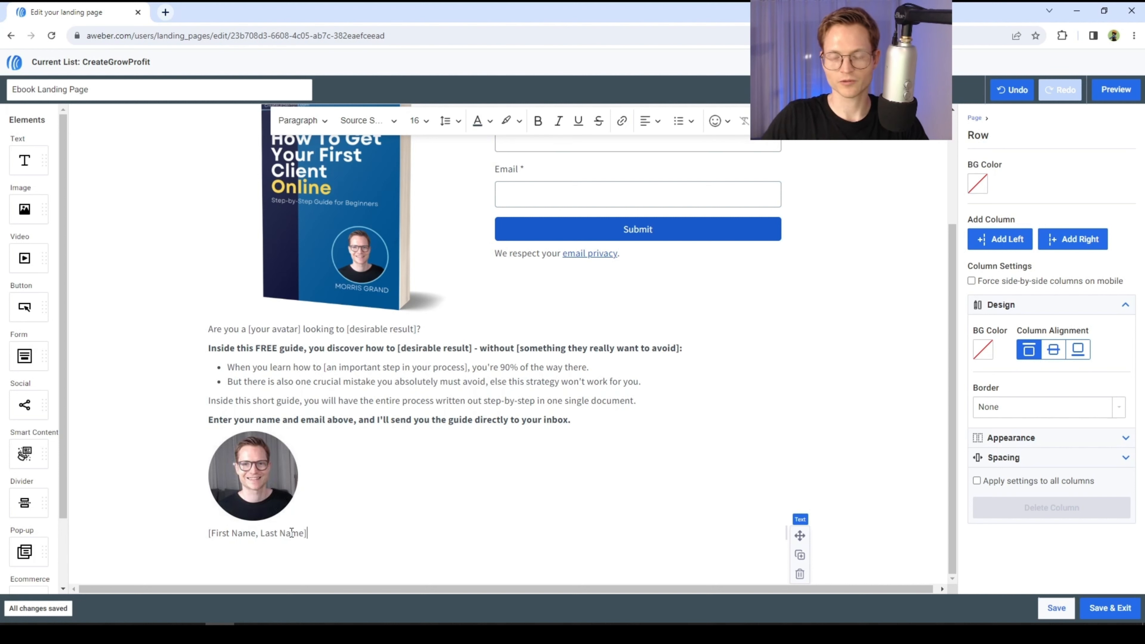
# - Make the '[First Name, Last Name]' text bold
pyautogui.tripleClick(292, 533)
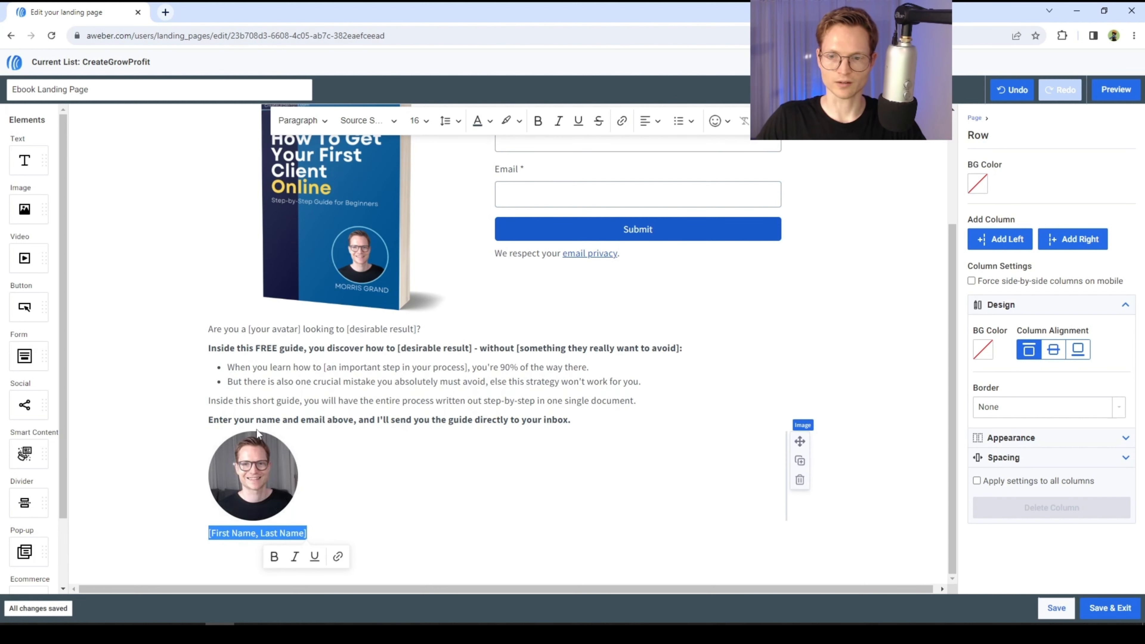
pyautogui.click(539, 122)
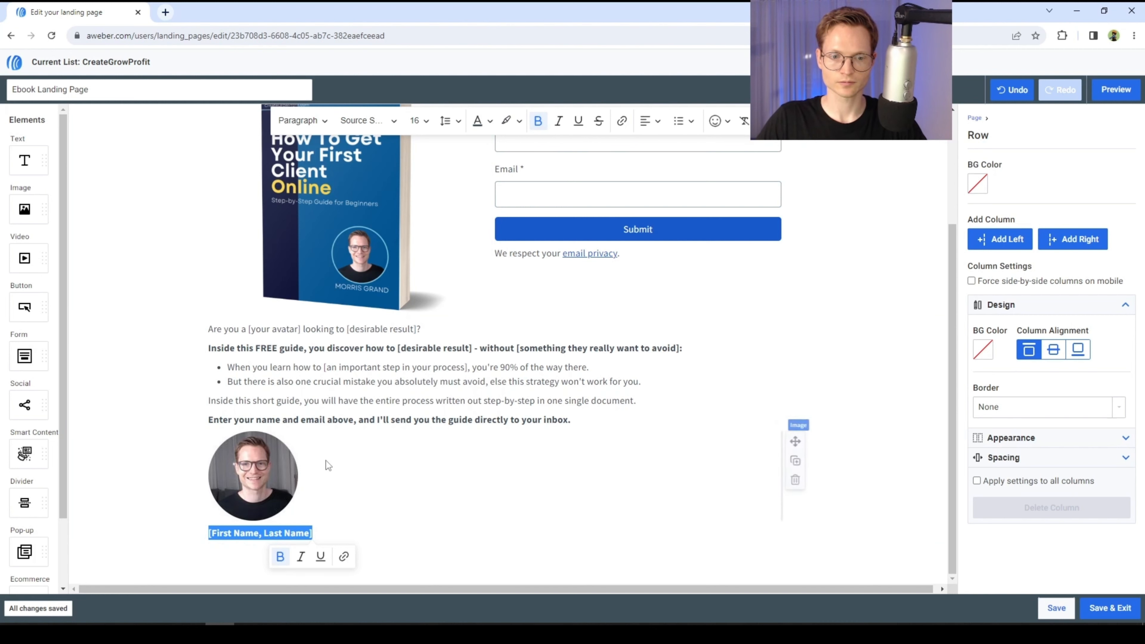
pyautogui.click(370, 421)
# - Open the signup form's submission settings
pyautogui.scroll(1, 512, 452)
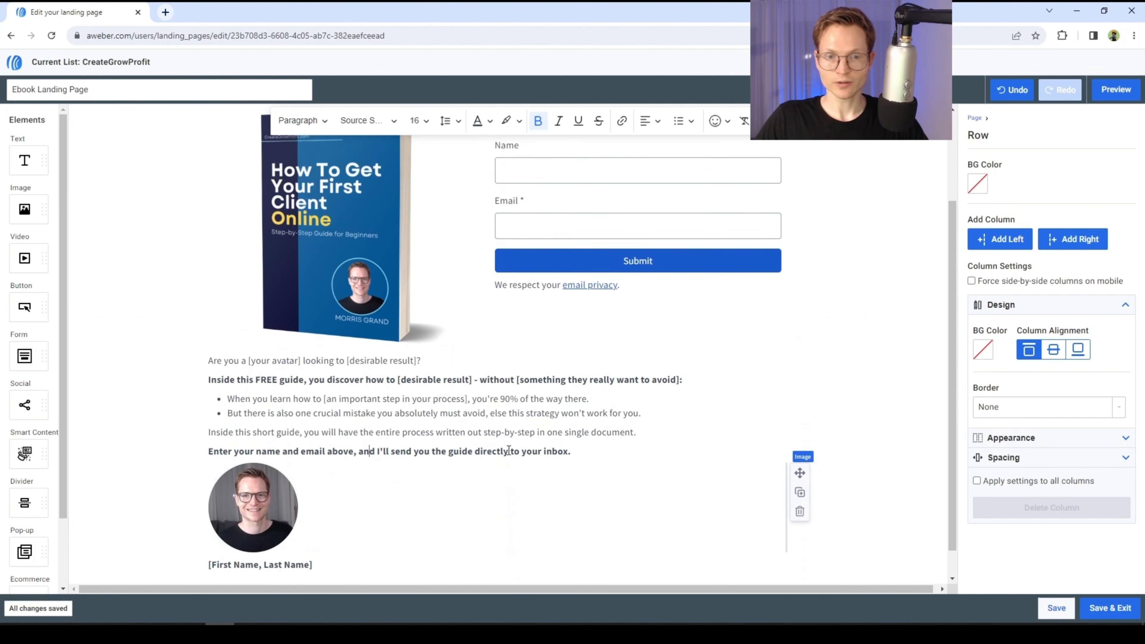
pyautogui.scroll(3, 508, 451)
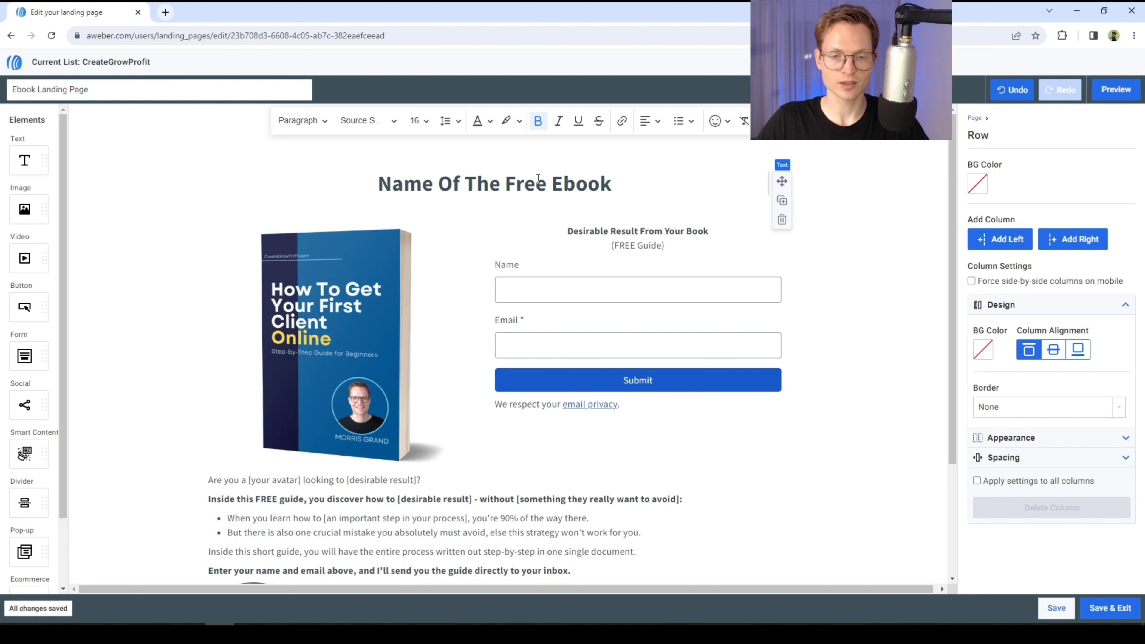
pyautogui.scroll(-3, 526, 436)
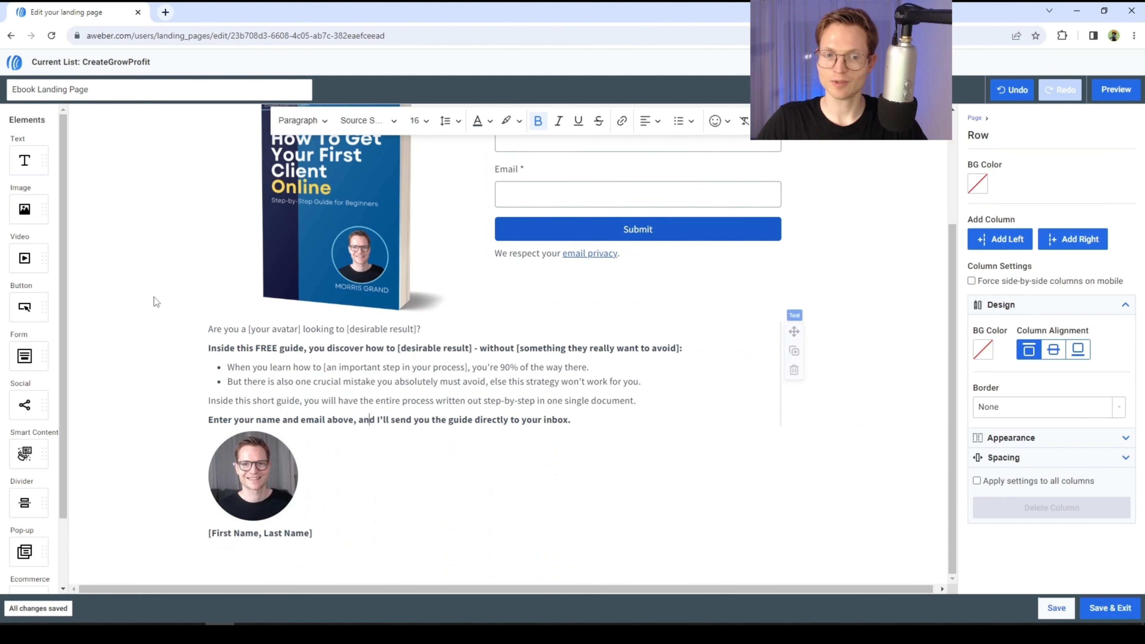
pyautogui.scroll(3, 376, 324)
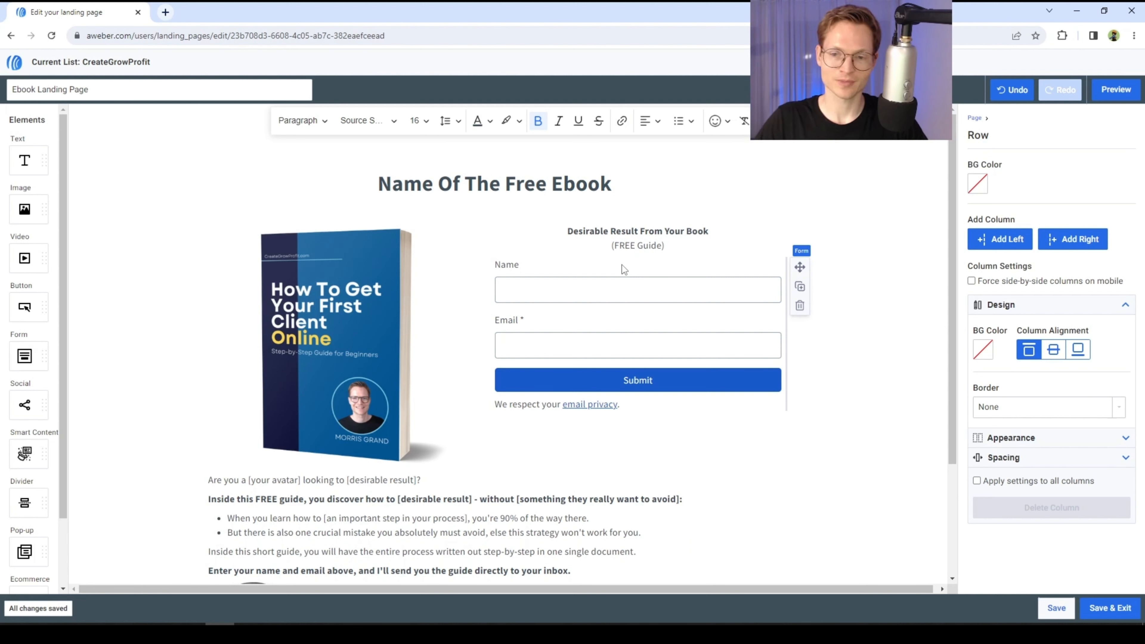
pyautogui.click(611, 261)
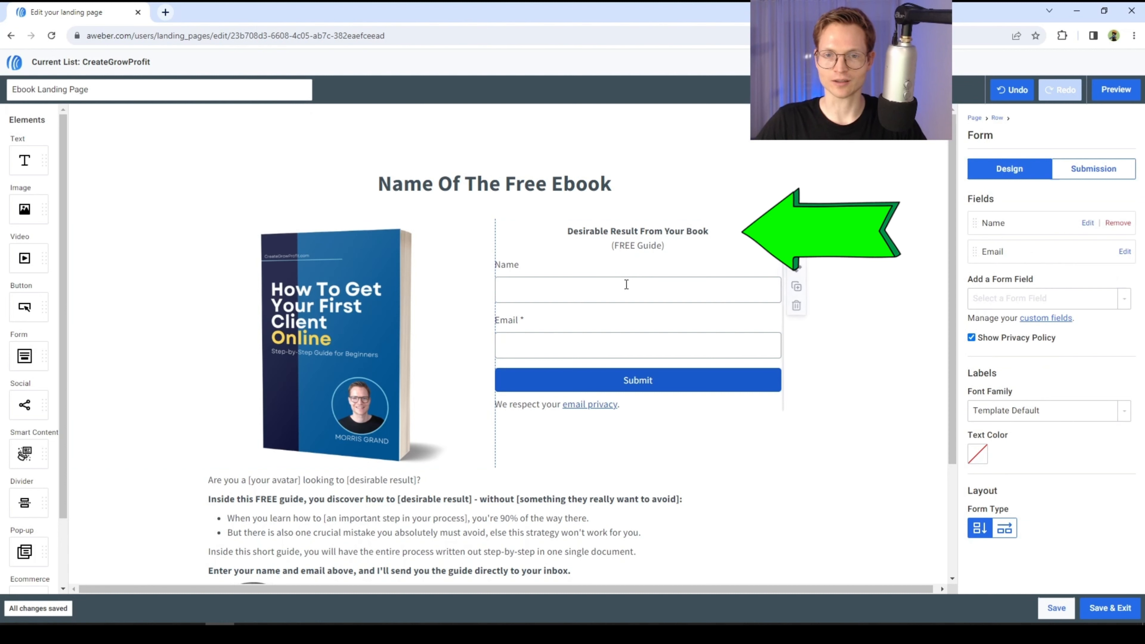
pyautogui.click(618, 254)
pyautogui.click(664, 266)
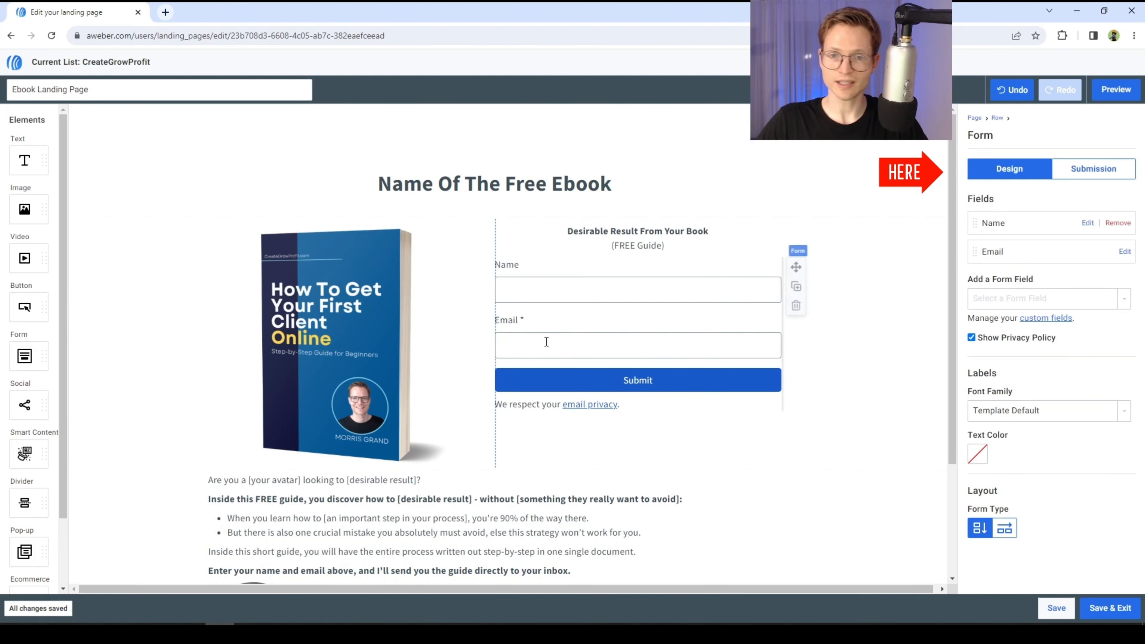
pyautogui.click(1100, 183)
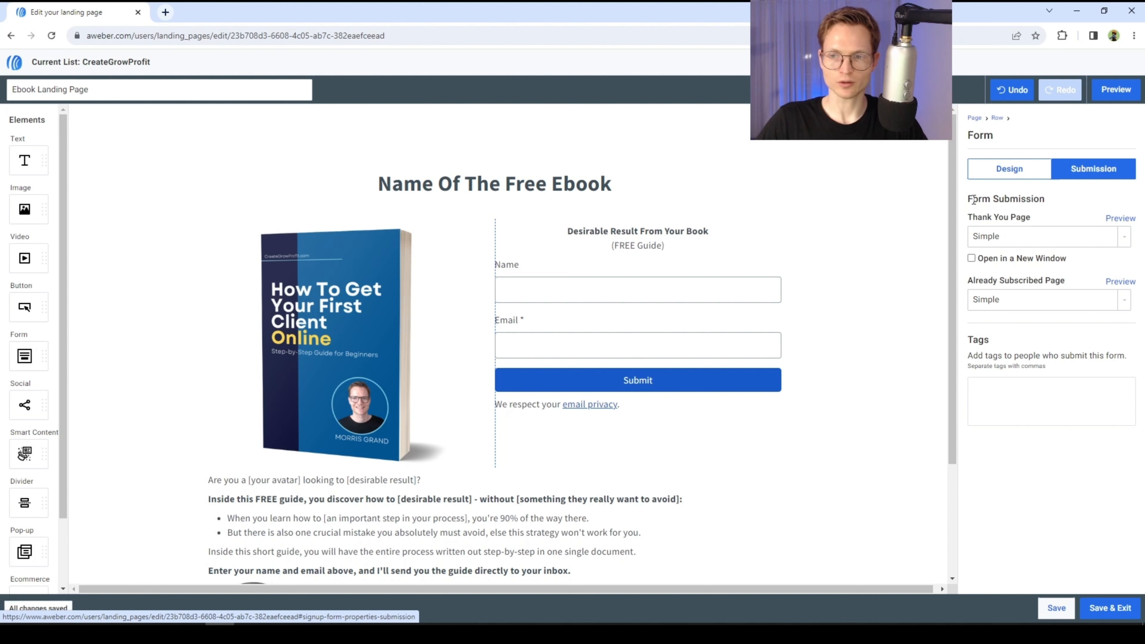
pyautogui.moveTo(969, 198); pyautogui.dragTo(1045, 198)
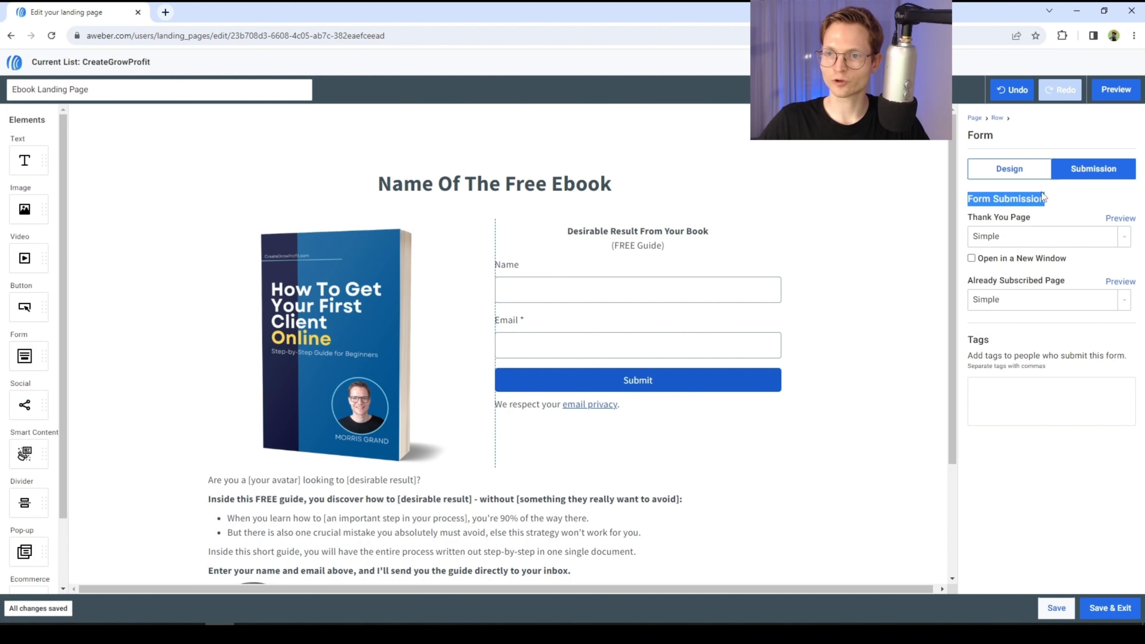
pyautogui.click(1045, 198)
# - Preview the form's Simple thank-you page
pyautogui.click(1054, 243)
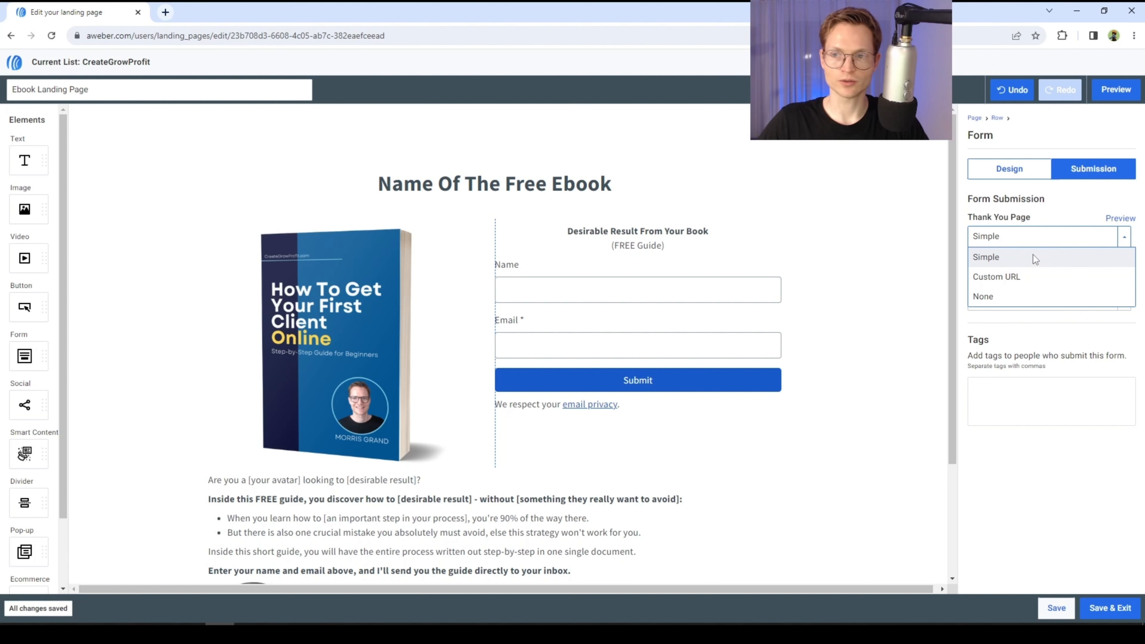
pyautogui.click(1033, 256)
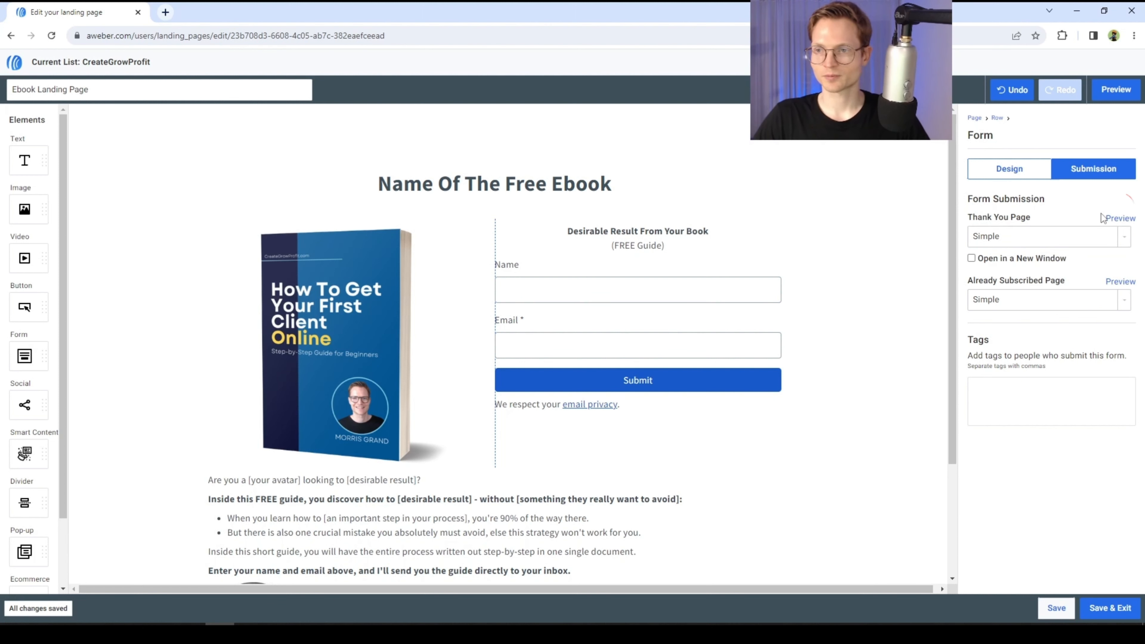
pyautogui.click(1125, 224)
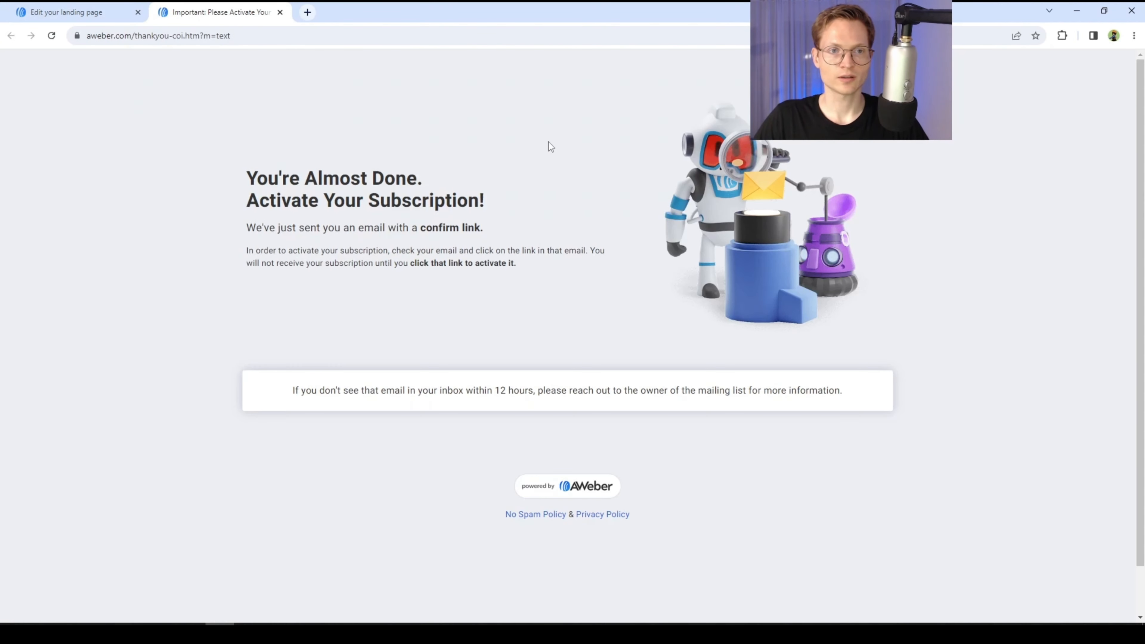
pyautogui.moveTo(258, 177); pyautogui.dragTo(490, 200)
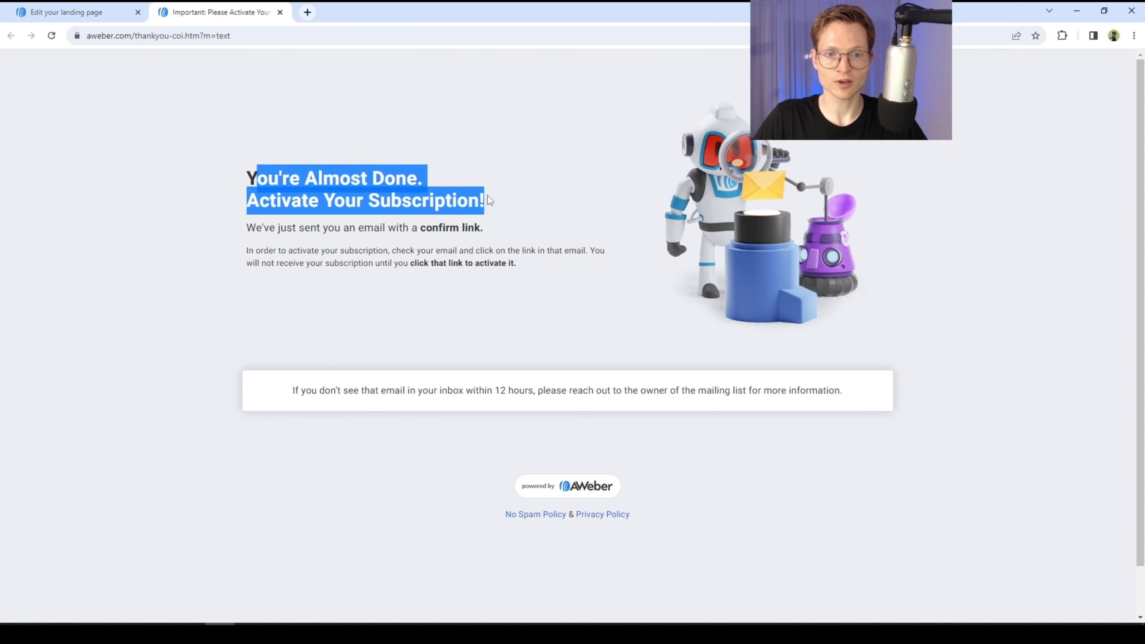
pyautogui.click(322, 226)
pyautogui.moveTo(257, 230); pyautogui.dragTo(480, 228)
pyautogui.click(466, 224)
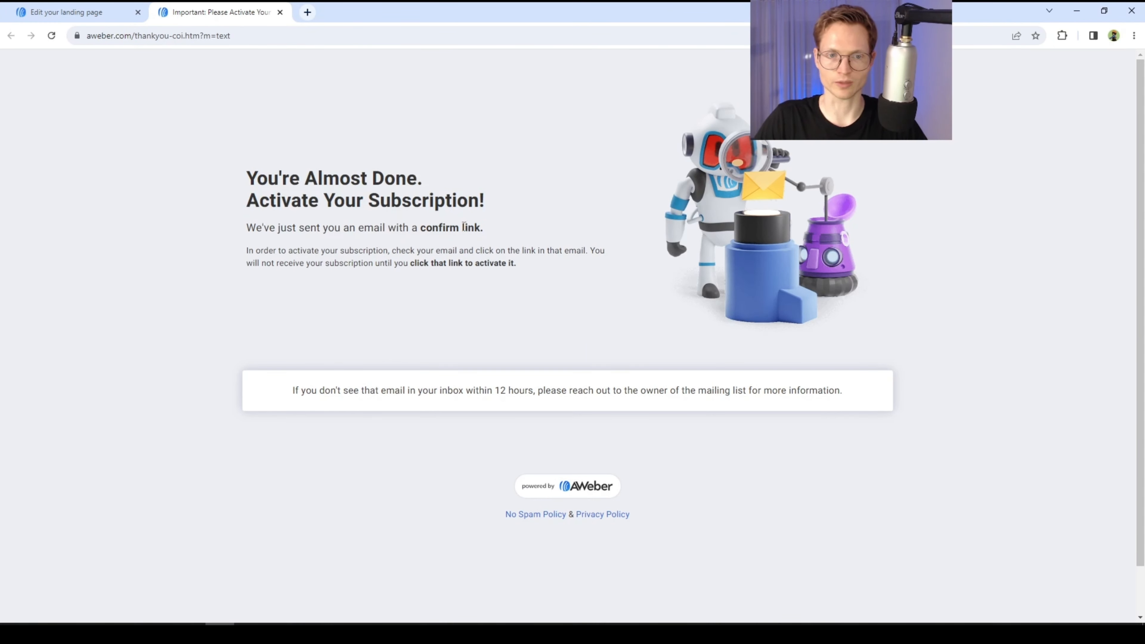
pyautogui.click(68, 12)
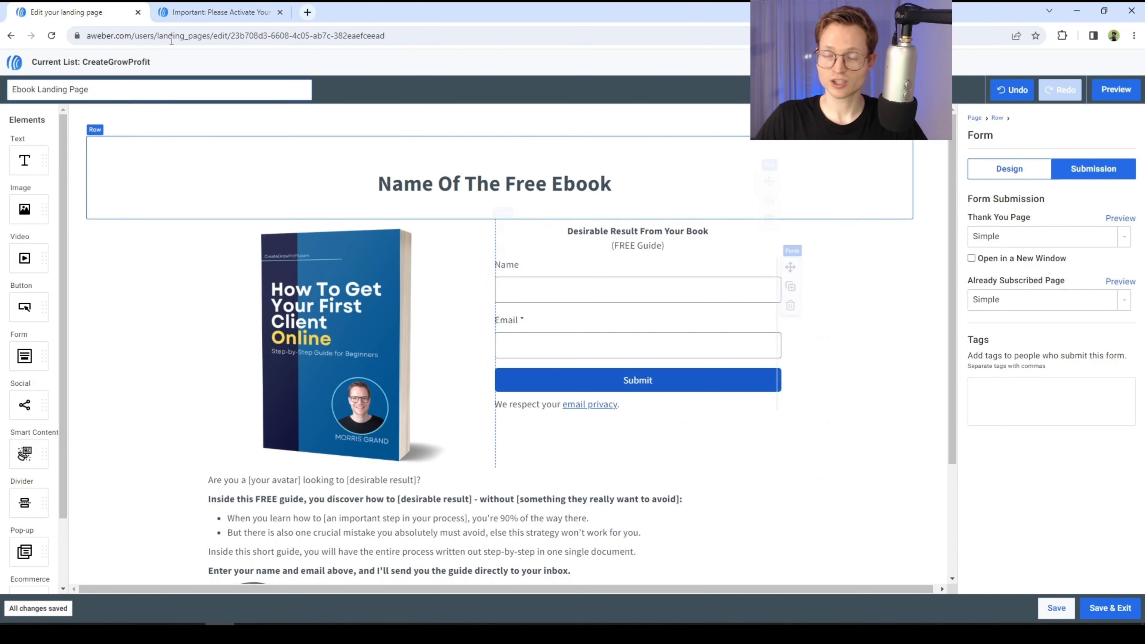
pyautogui.click(180, 8)
pyautogui.click(76, 12)
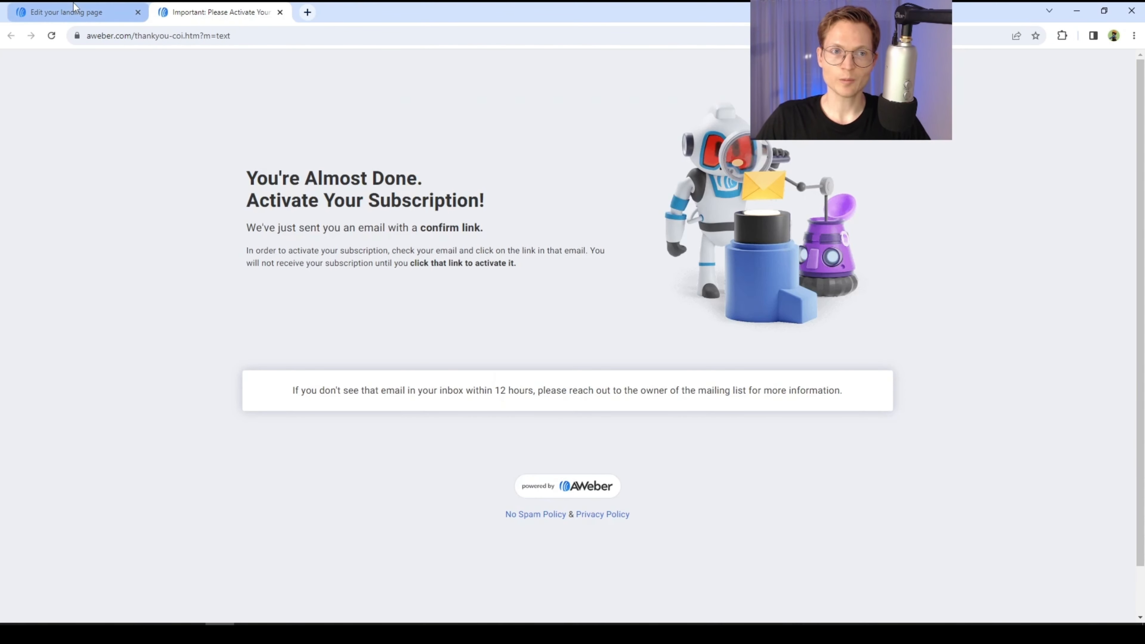
pyautogui.click(78, 5)
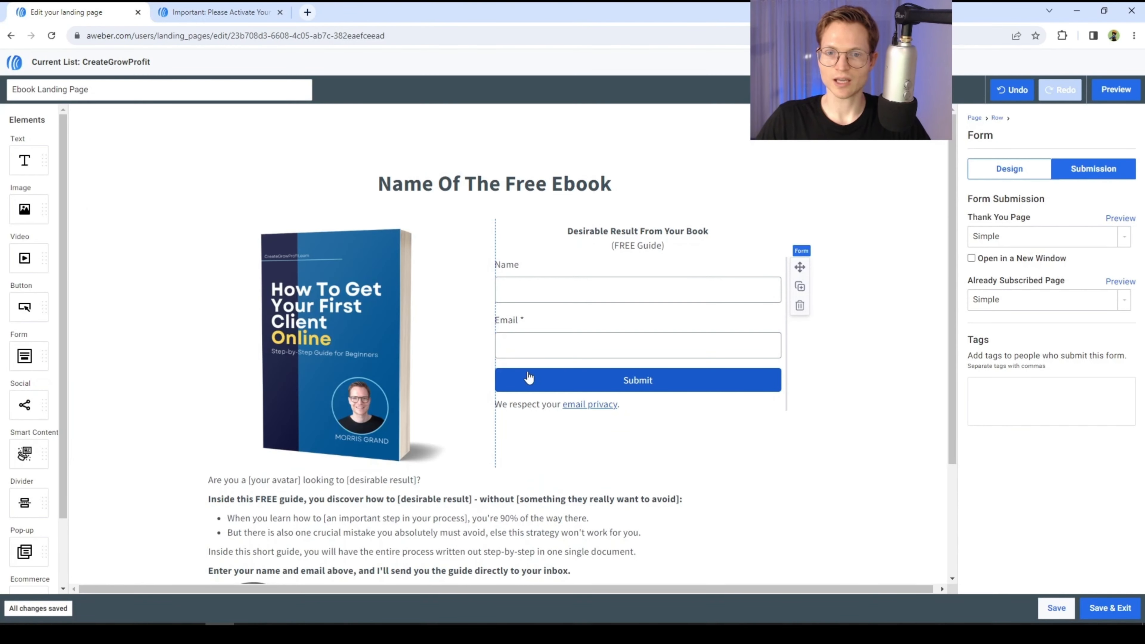
pyautogui.click(243, 12)
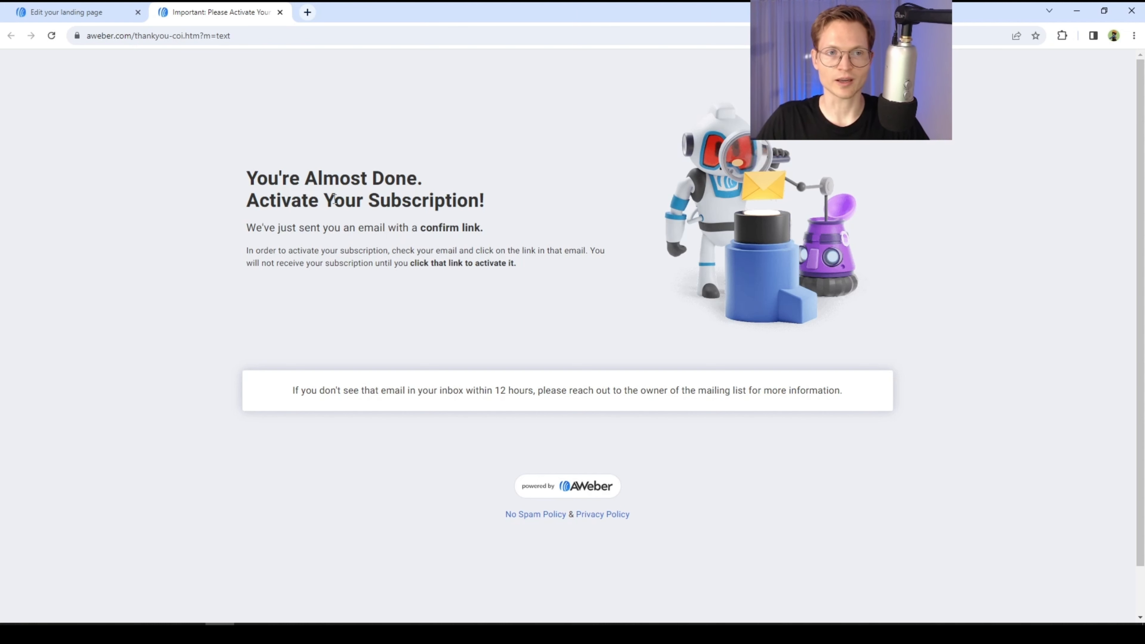
pyautogui.click(92, 13)
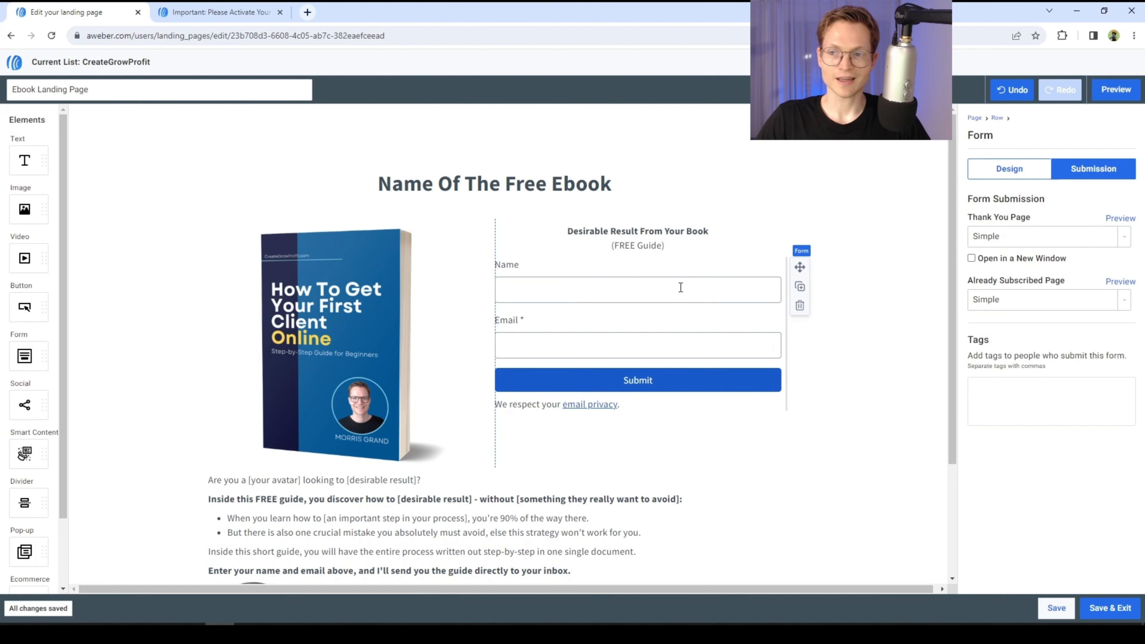
# - Set the form's Thank You Page to Custom URL
pyautogui.click(1026, 238)
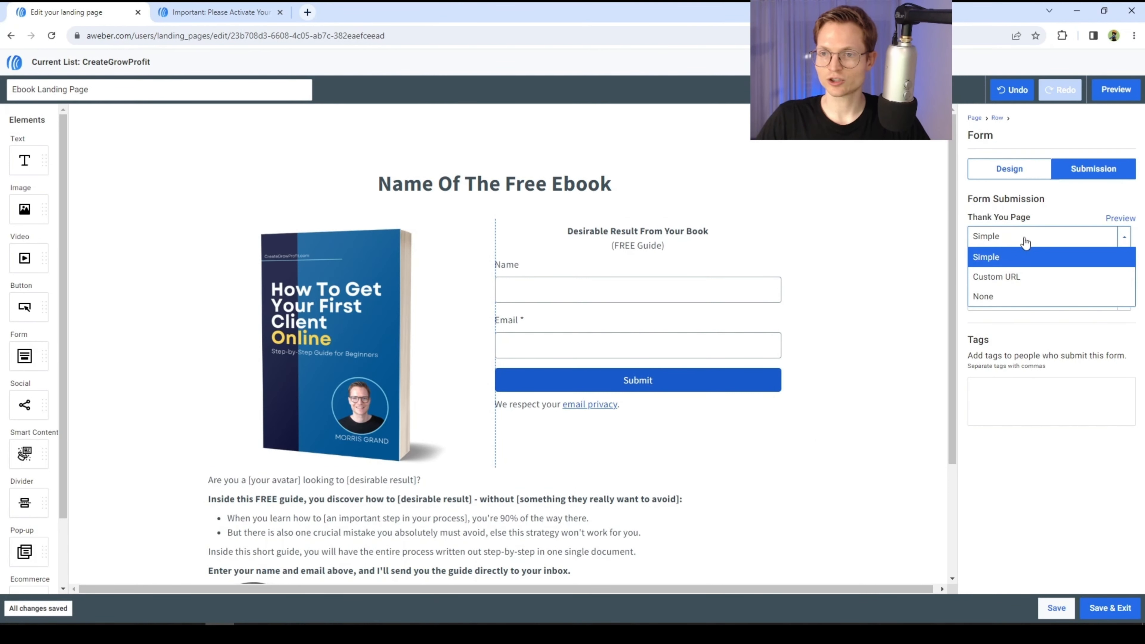
pyautogui.click(1025, 277)
pyautogui.click(1022, 293)
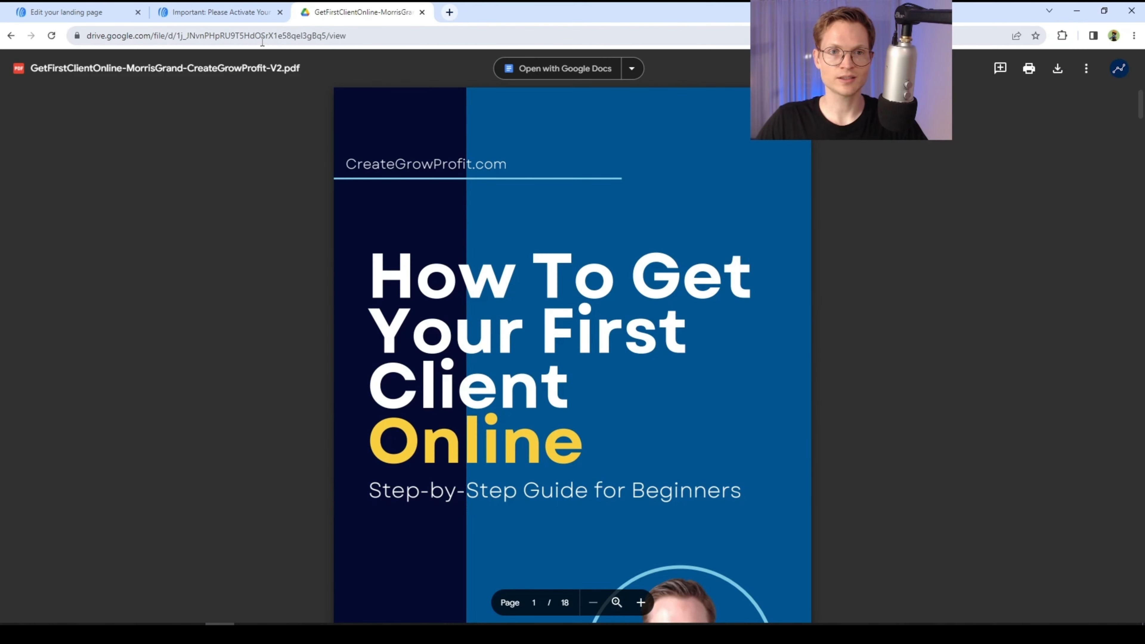
# - Select the ebook PDF's Google Drive address and scroll through the PDF
pyautogui.click(262, 38)
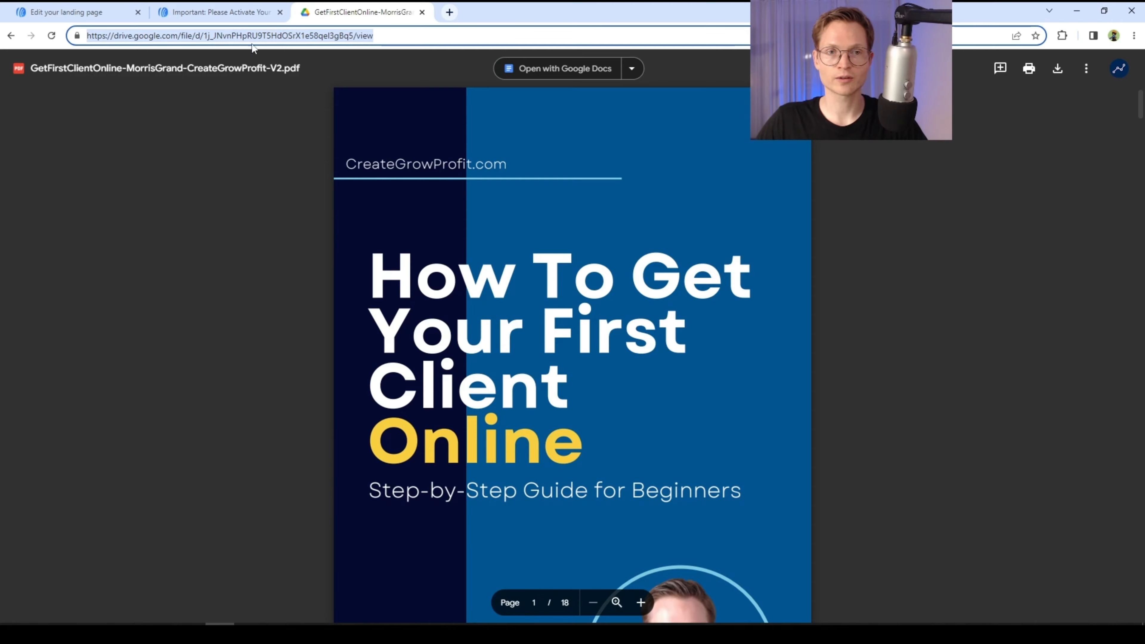
pyautogui.click(246, 174)
pyautogui.scroll(-10, 379, 284)
pyautogui.scroll(-20, 378, 284)
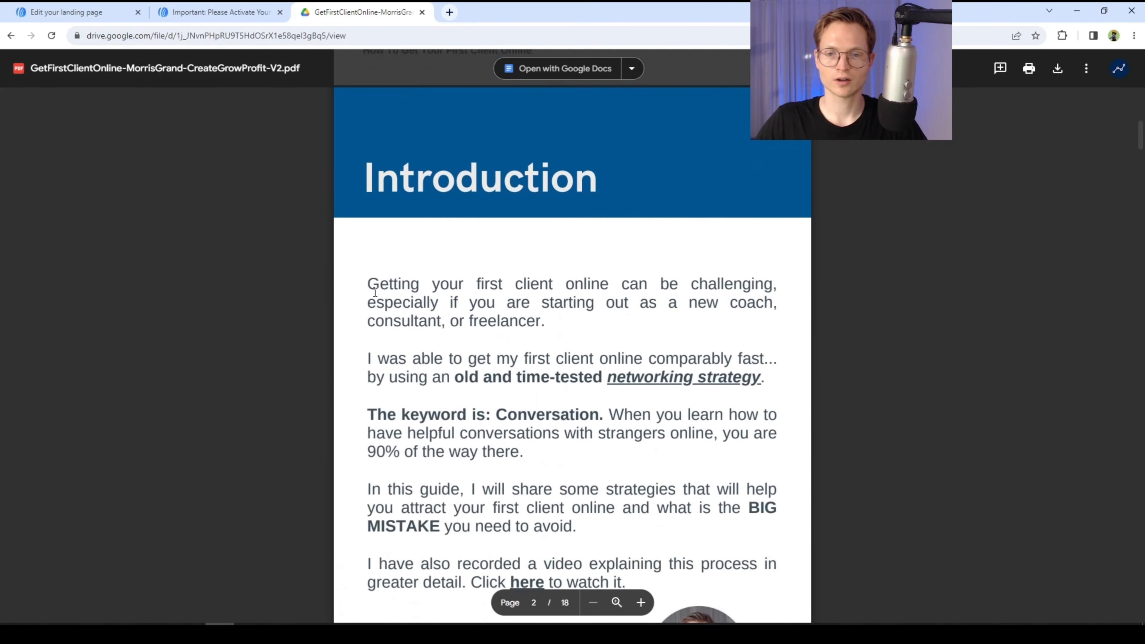
pyautogui.scroll(20, 742, 268)
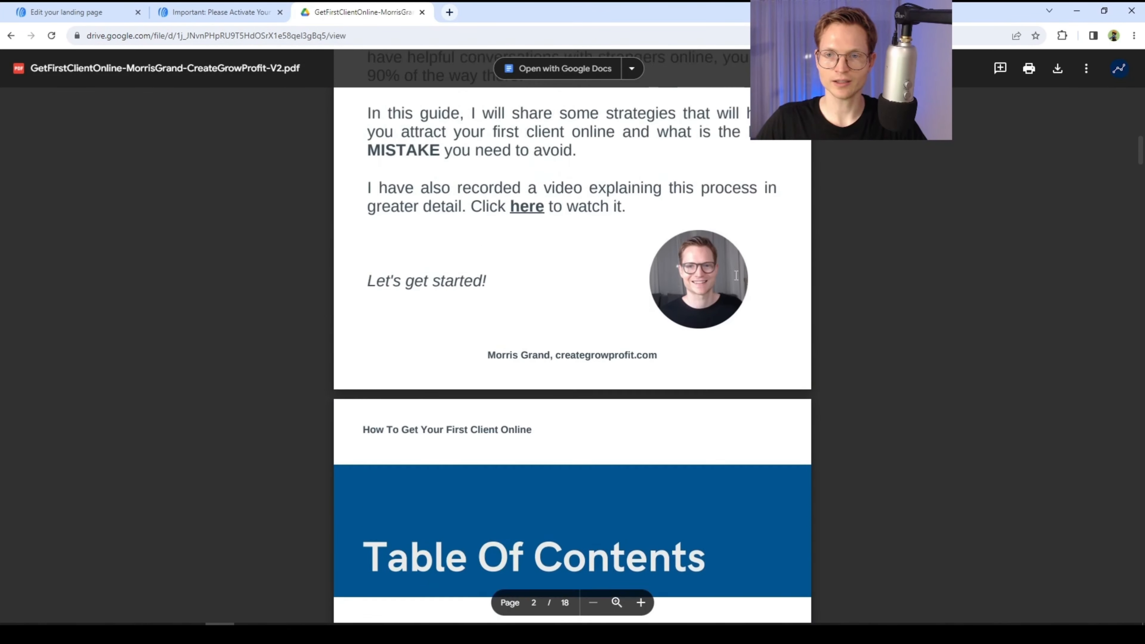
# - Return to the landing page editor and paste the ebook's Google Drive link as the form's Custom URL thank-you page
pyautogui.click(212, 12)
pyautogui.click(135, 6)
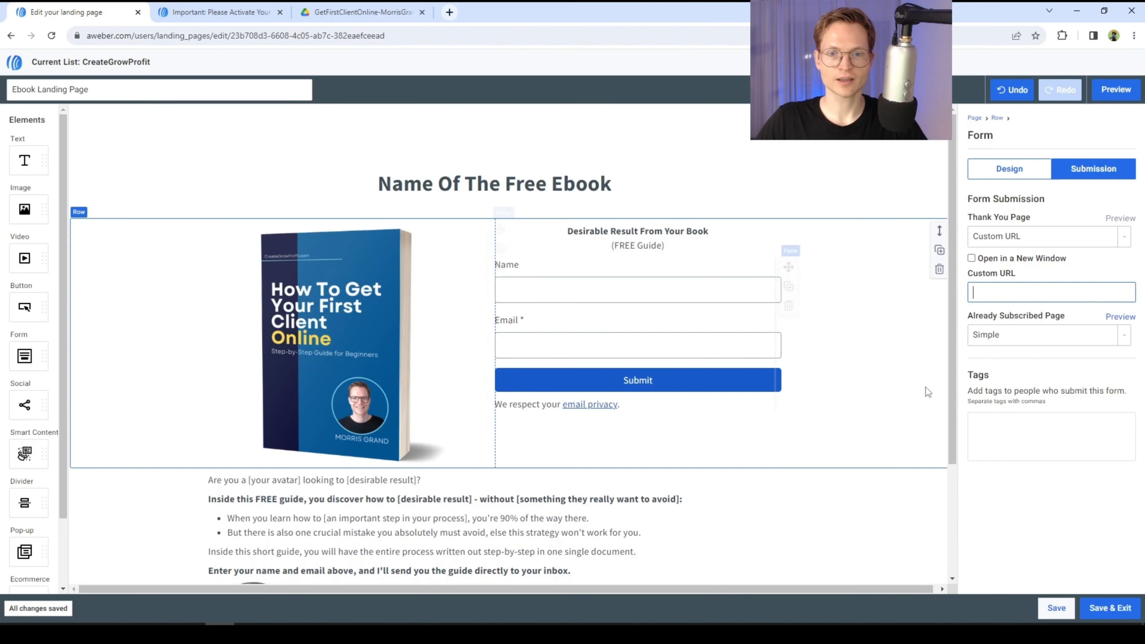
pyautogui.click(1015, 236)
pyautogui.click(1013, 255)
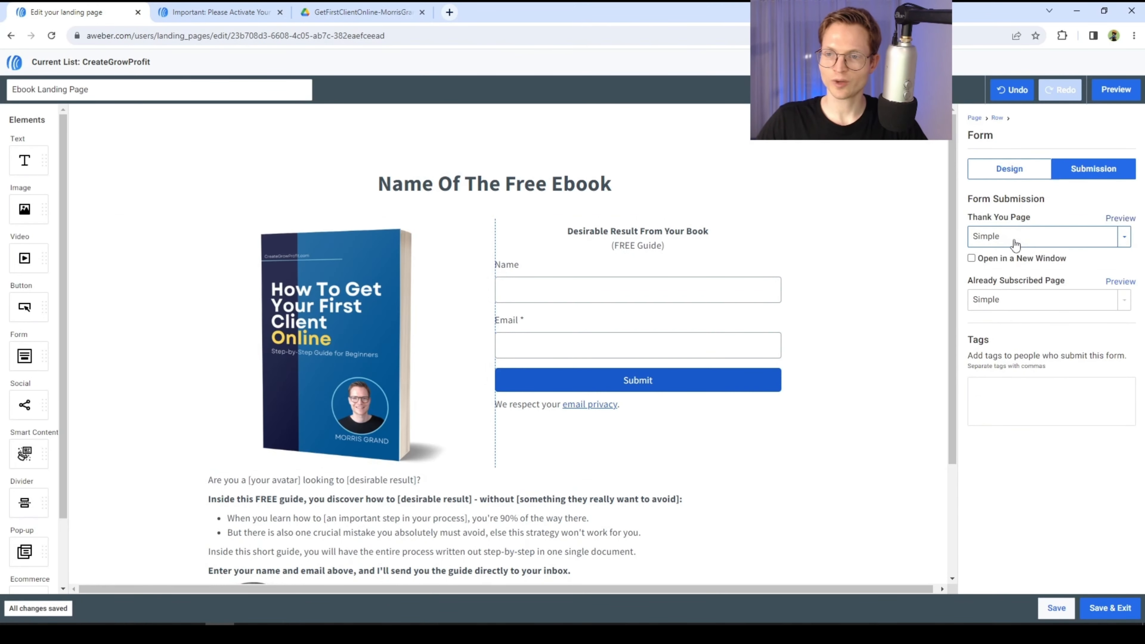
pyautogui.click(239, 14)
pyautogui.click(118, 13)
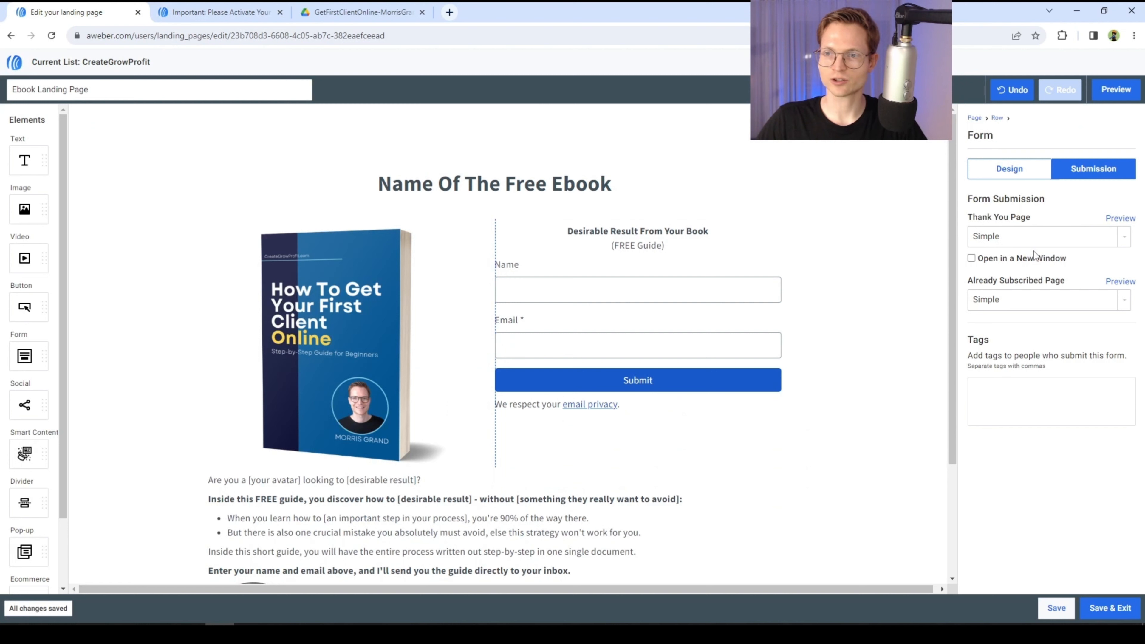
pyautogui.click(1033, 237)
pyautogui.click(1018, 276)
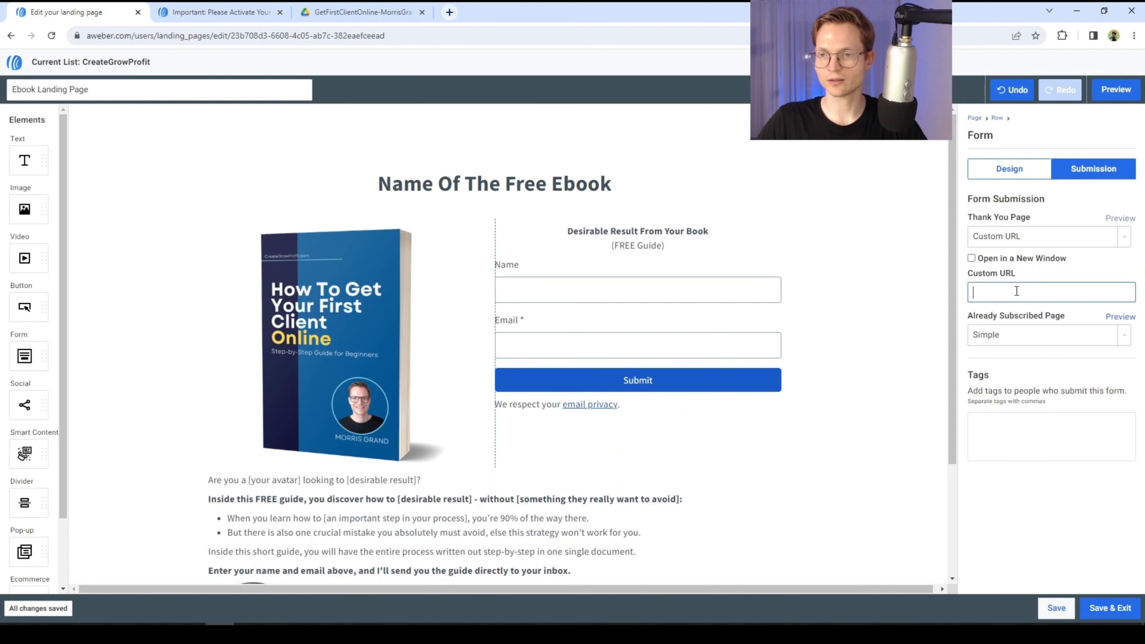
pyautogui.hotkey('ctrl', 'v')
pyautogui.moveTo(1080, 292); pyautogui.dragTo(916, 297)
pyautogui.click(1030, 294)
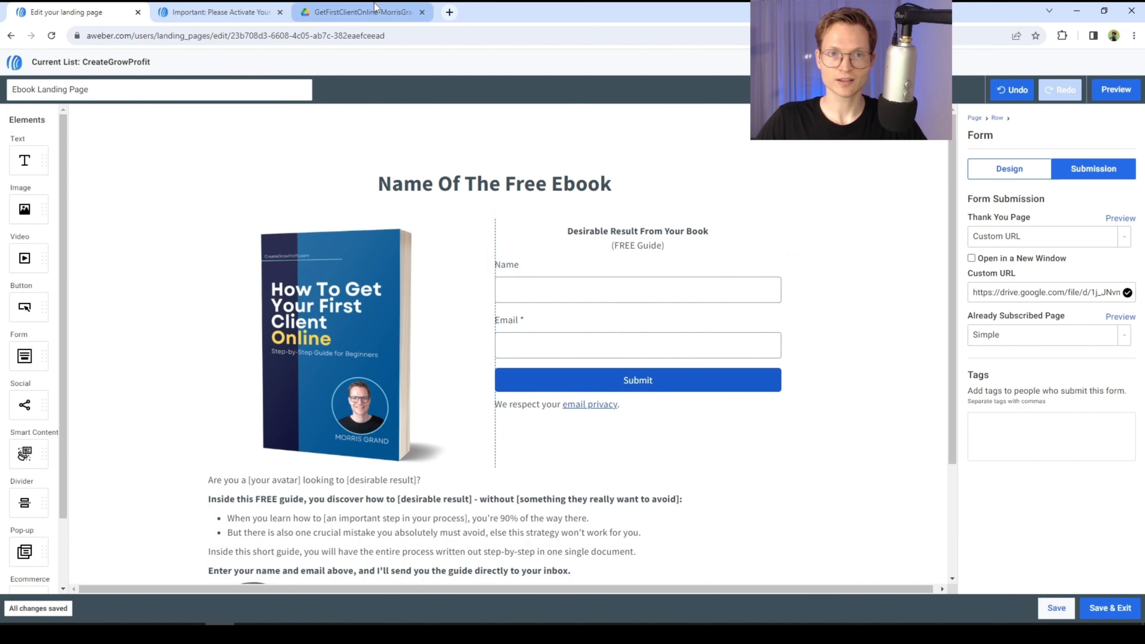
# - Compare the pasted custom URL with the ebook PDF's address in Google Drive
pyautogui.click(361, 12)
pyautogui.scroll(8, 519, 252)
pyautogui.scroll(1, 563, 274)
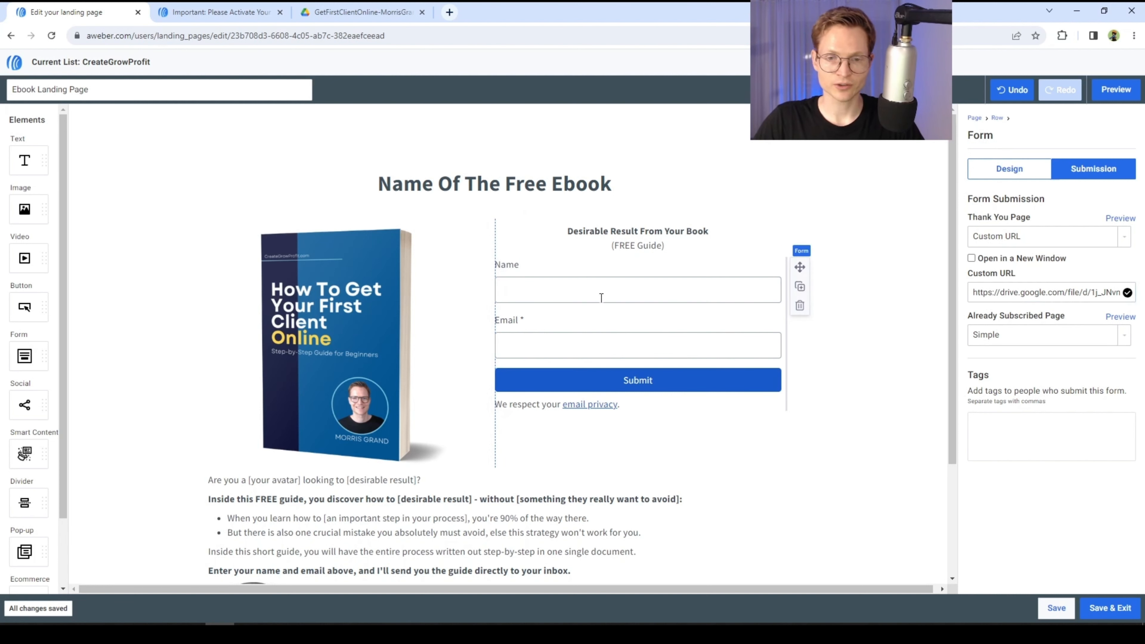
pyautogui.click(402, 7)
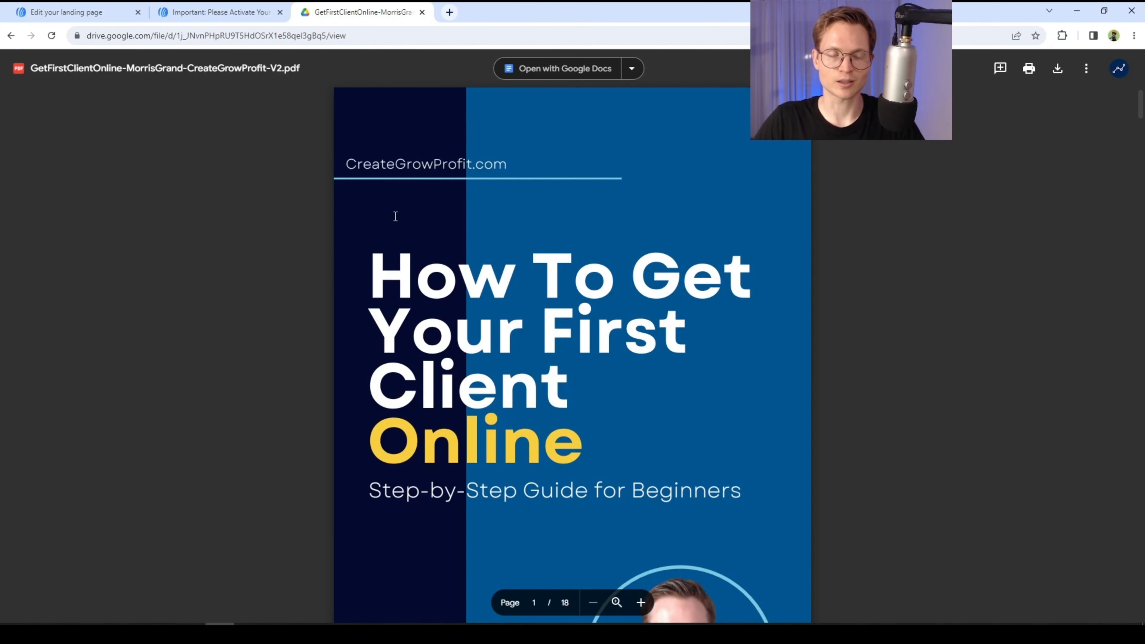
pyautogui.click(77, 8)
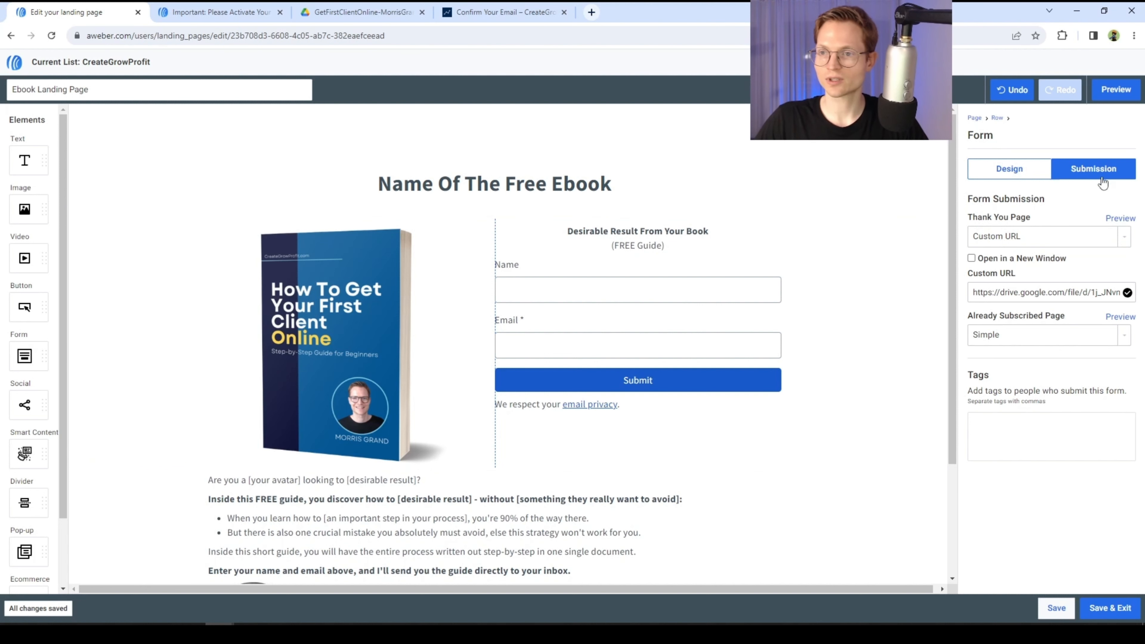
pyautogui.click(1030, 237)
pyautogui.click(1018, 275)
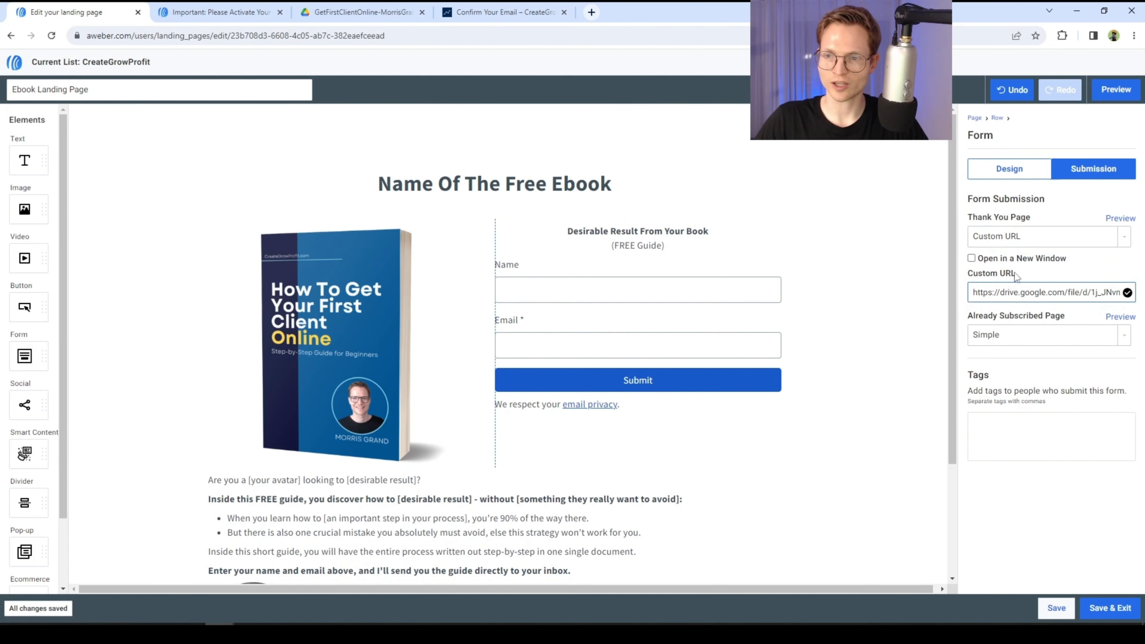
pyautogui.tripleClick(1023, 293)
pyautogui.tripleClick(1055, 289)
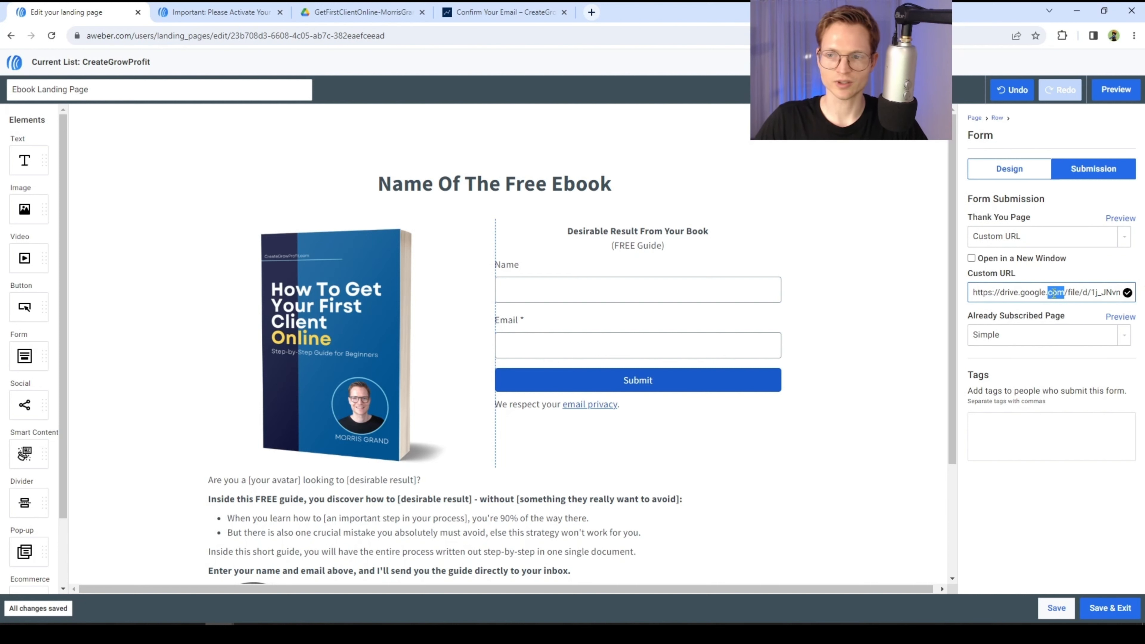
pyautogui.click(1054, 503)
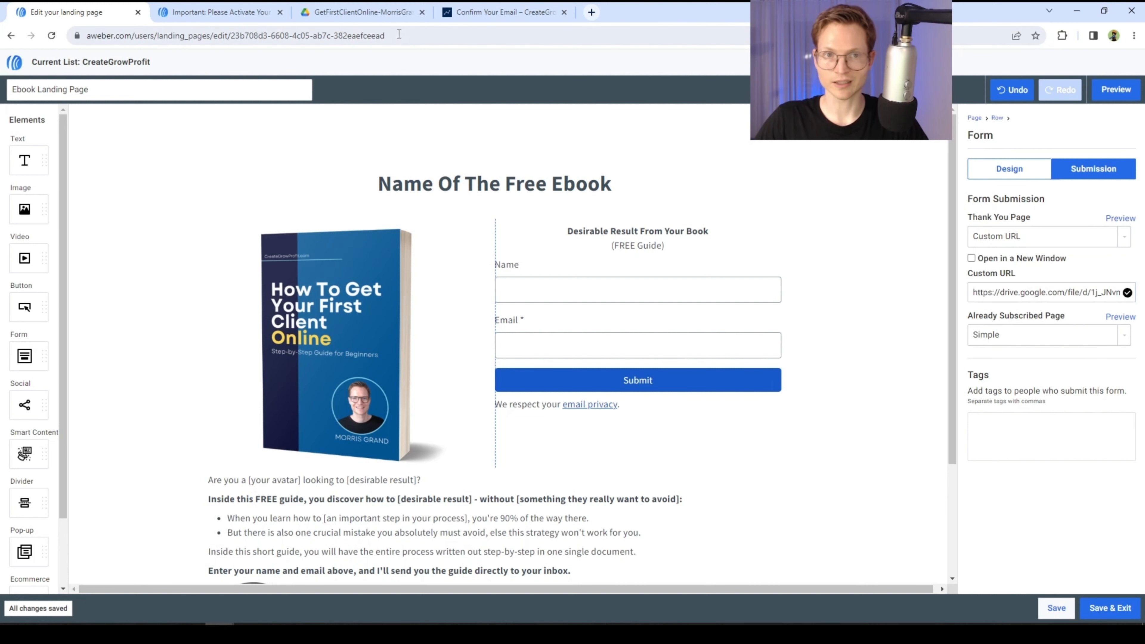
pyautogui.click(361, 13)
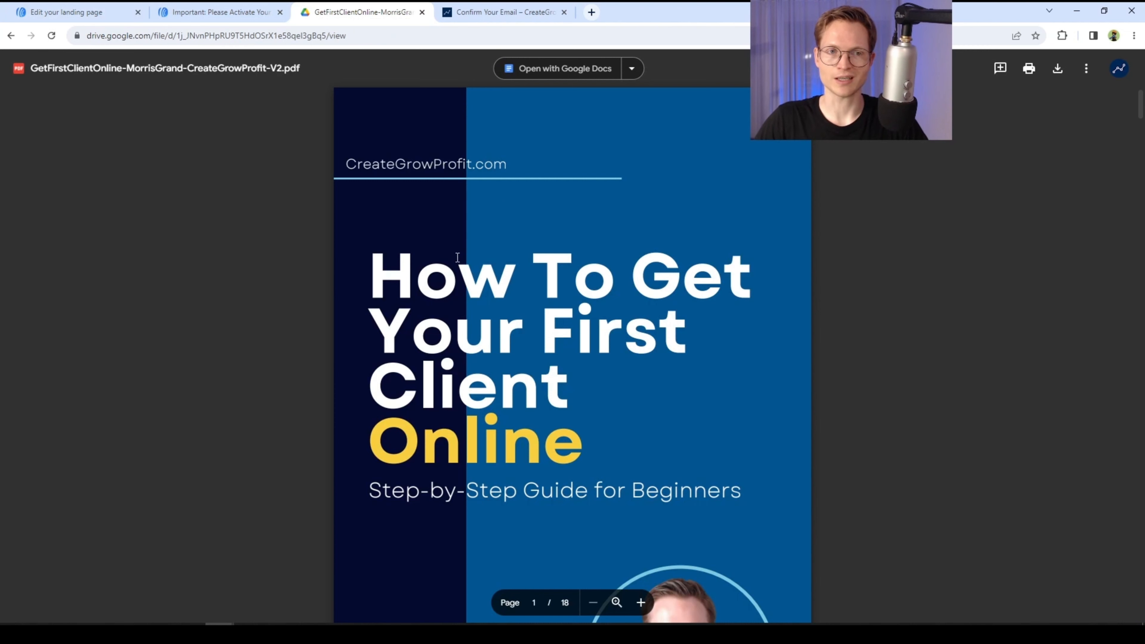
pyautogui.click(103, 10)
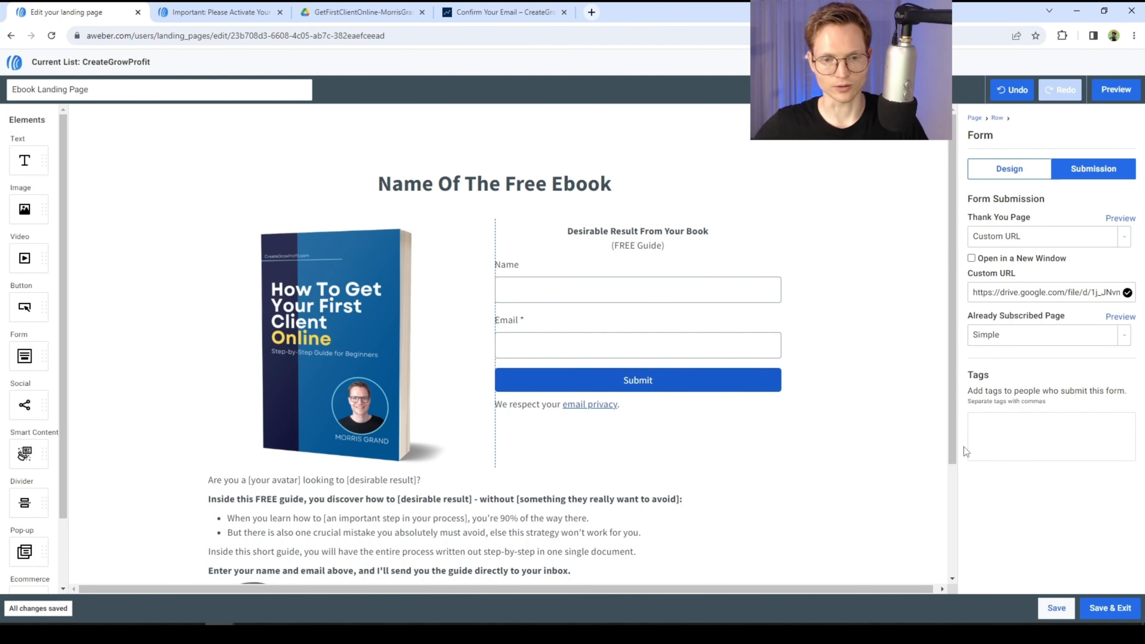
# - Save and exit the editor, then publish the Ebook Landing Page
pyautogui.click(1111, 609)
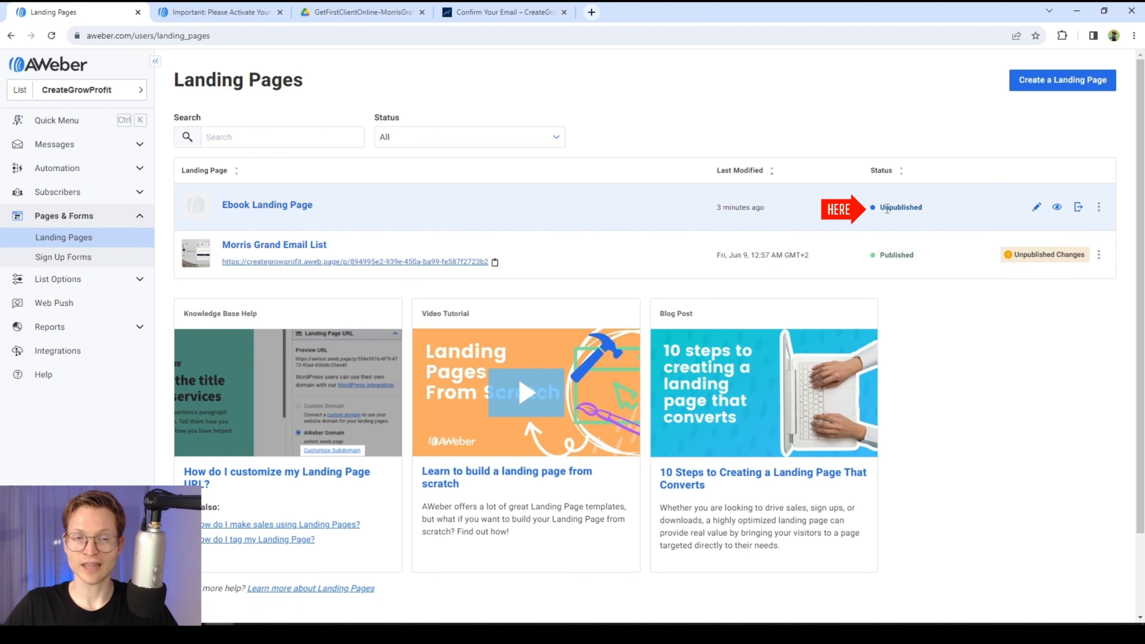
pyautogui.click(1078, 207)
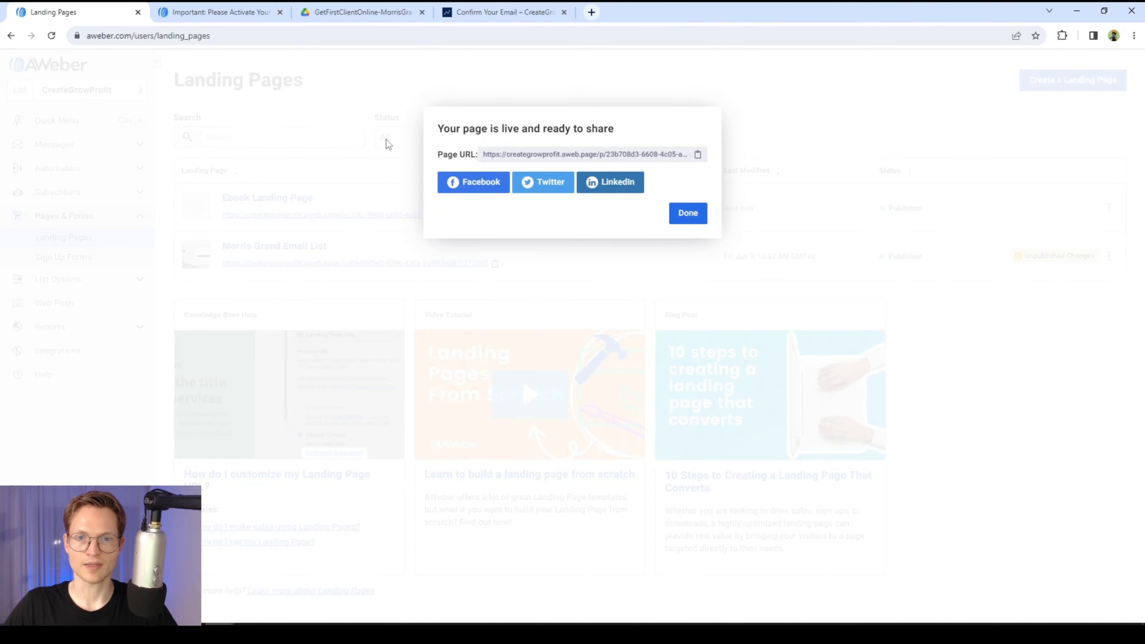
pyautogui.moveTo(444, 129); pyautogui.dragTo(630, 135)
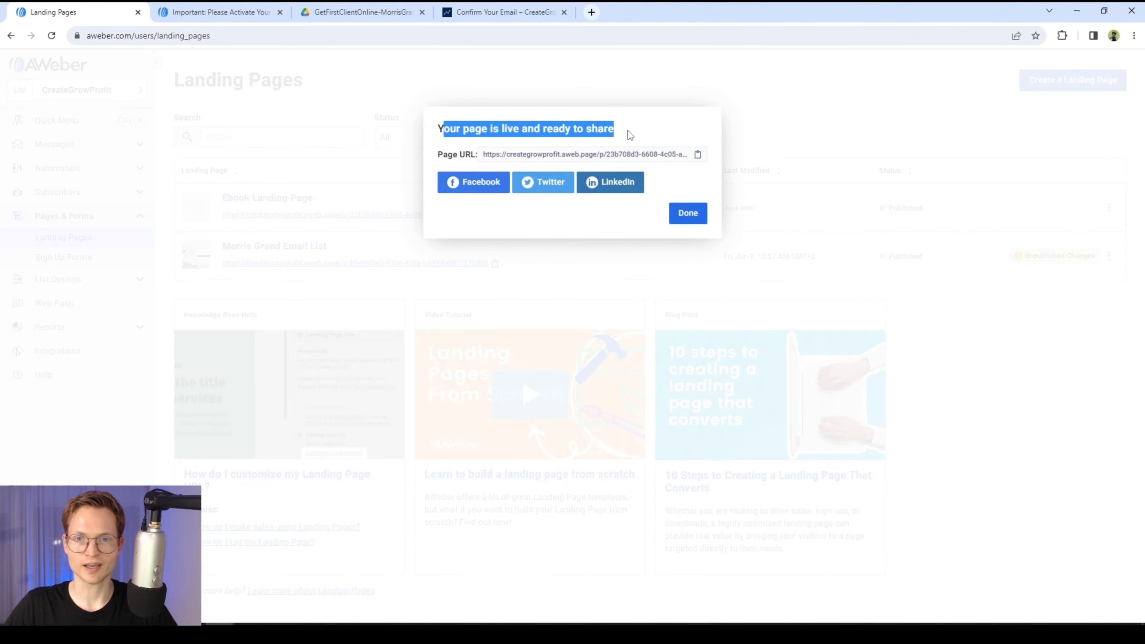
pyautogui.click(548, 119)
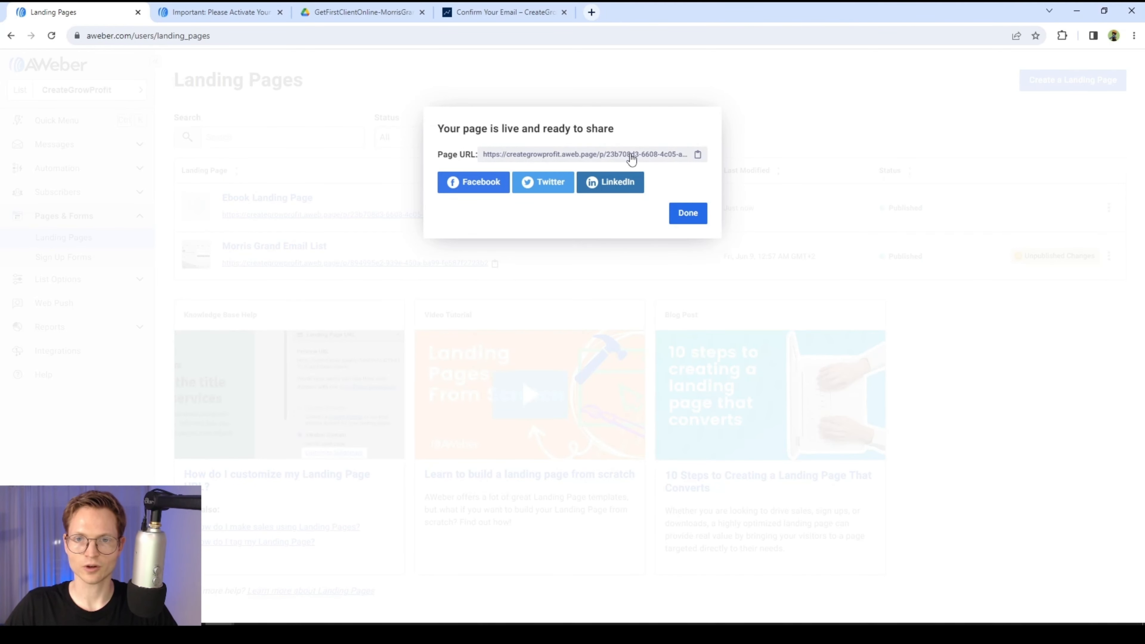
pyautogui.click(685, 218)
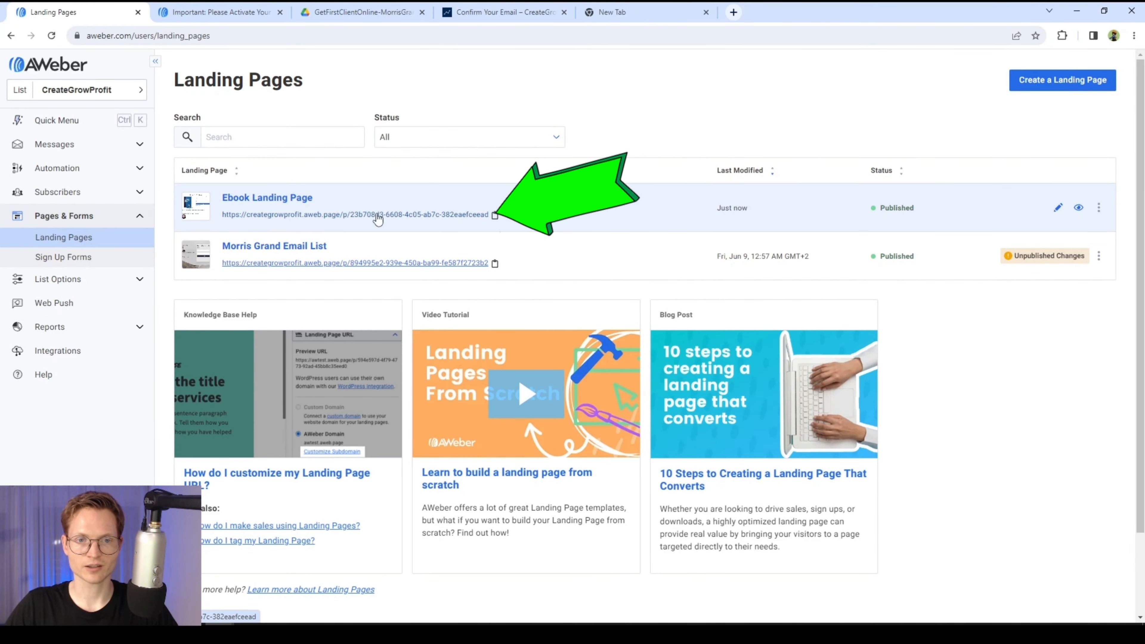
# - Copy the Ebook Landing Page's public URL and open the live page in a new tab
pyautogui.click(495, 217)
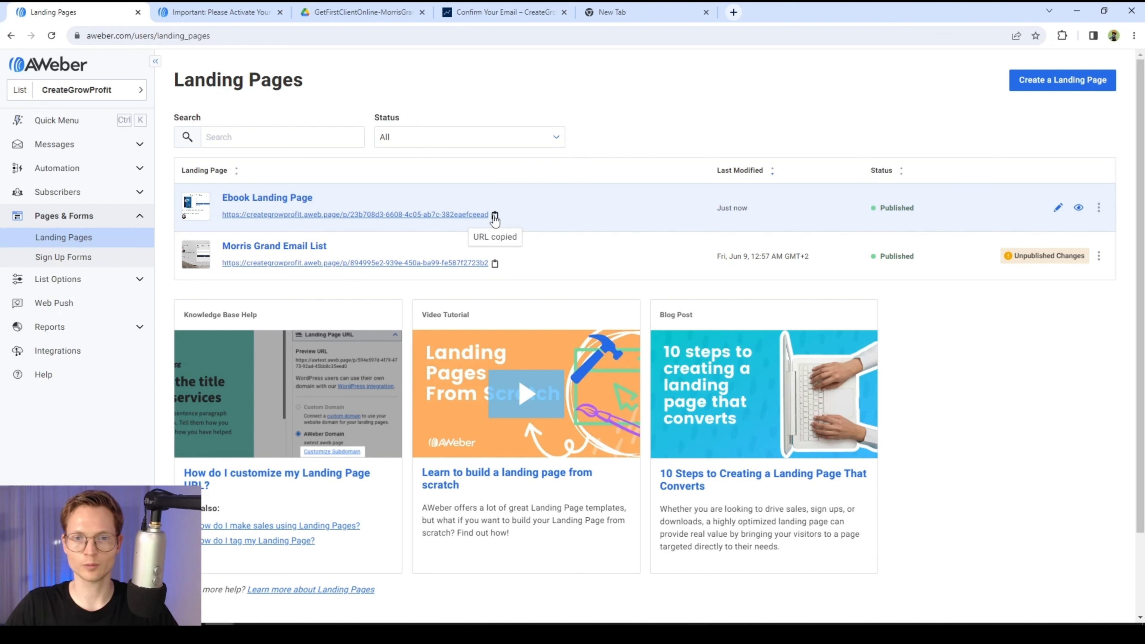
pyautogui.rightClick(389, 213)
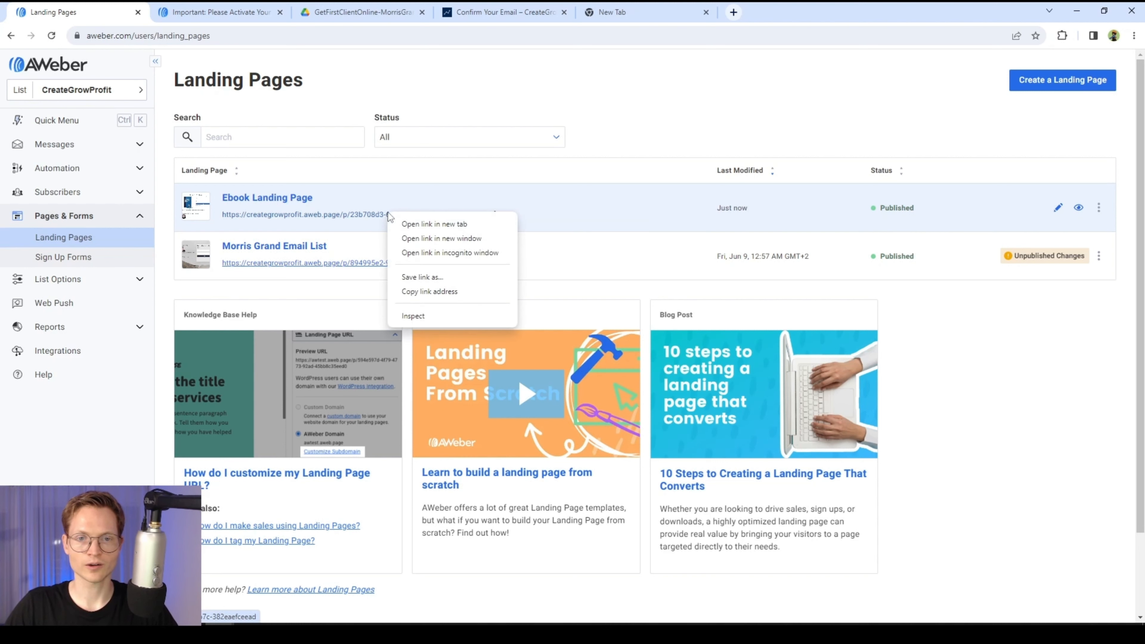
pyautogui.click(414, 224)
pyautogui.click(212, 12)
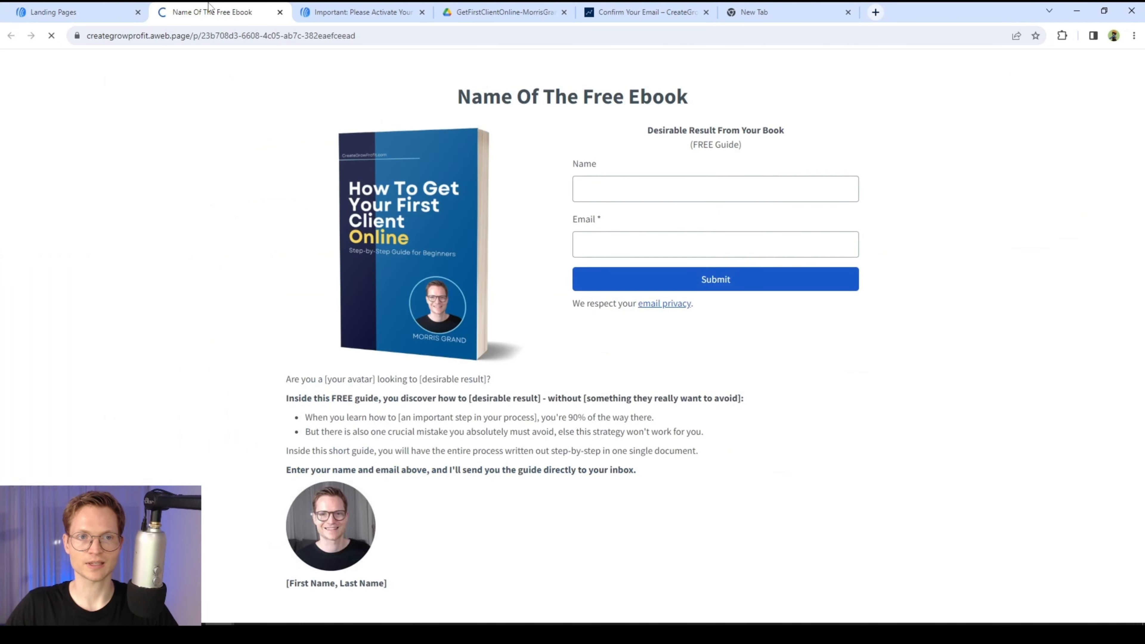